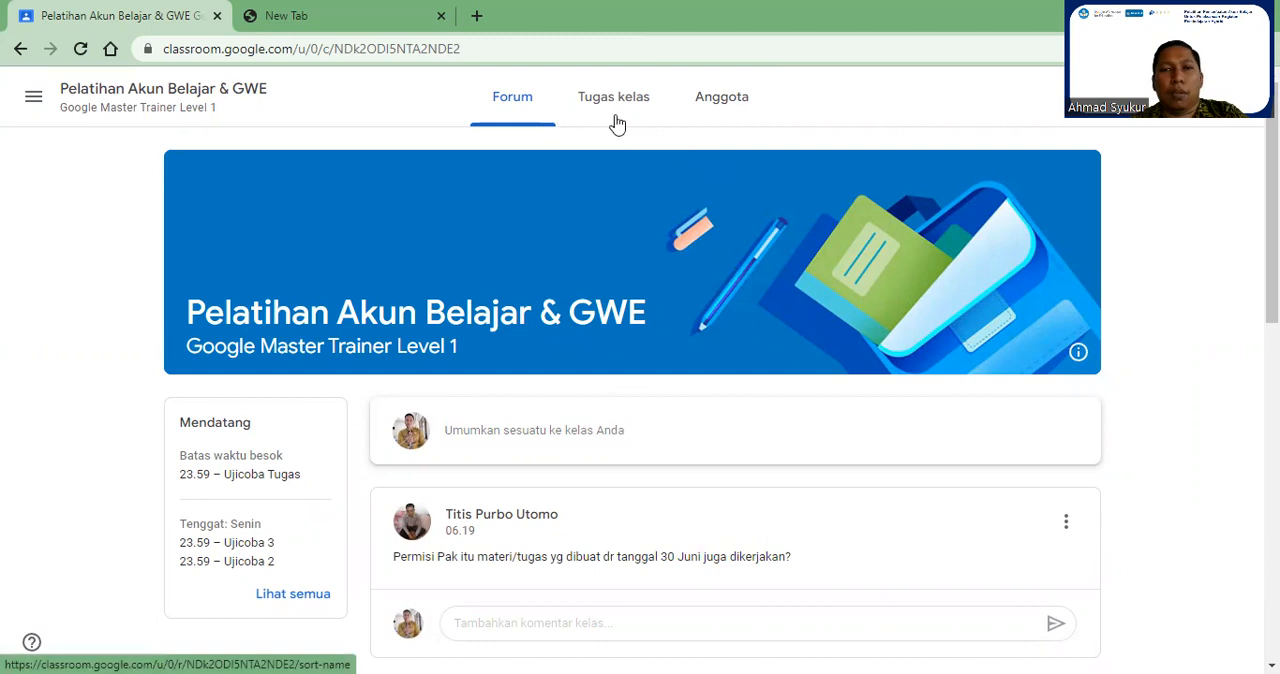
# Step: Open the class's Tugas kelas page and review the listed topics from Tugas Praktik to Materi Hari Pertama
pyautogui.click(618, 116)
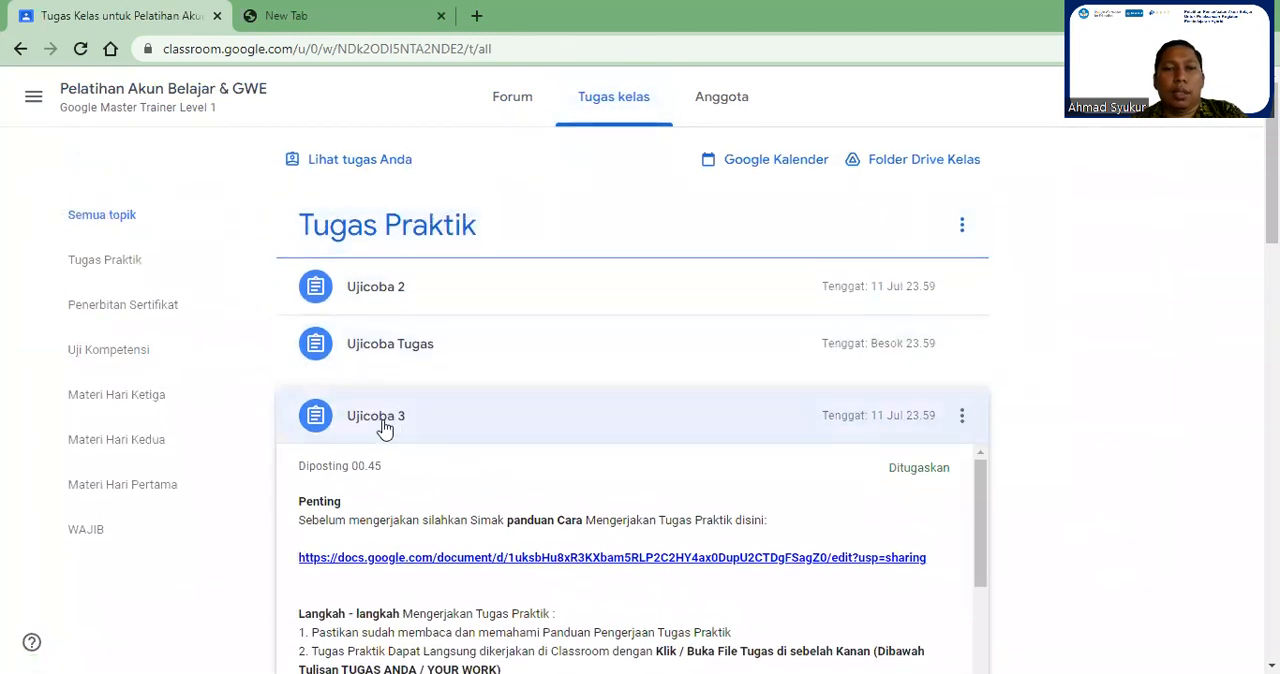
pyautogui.click(385, 426)
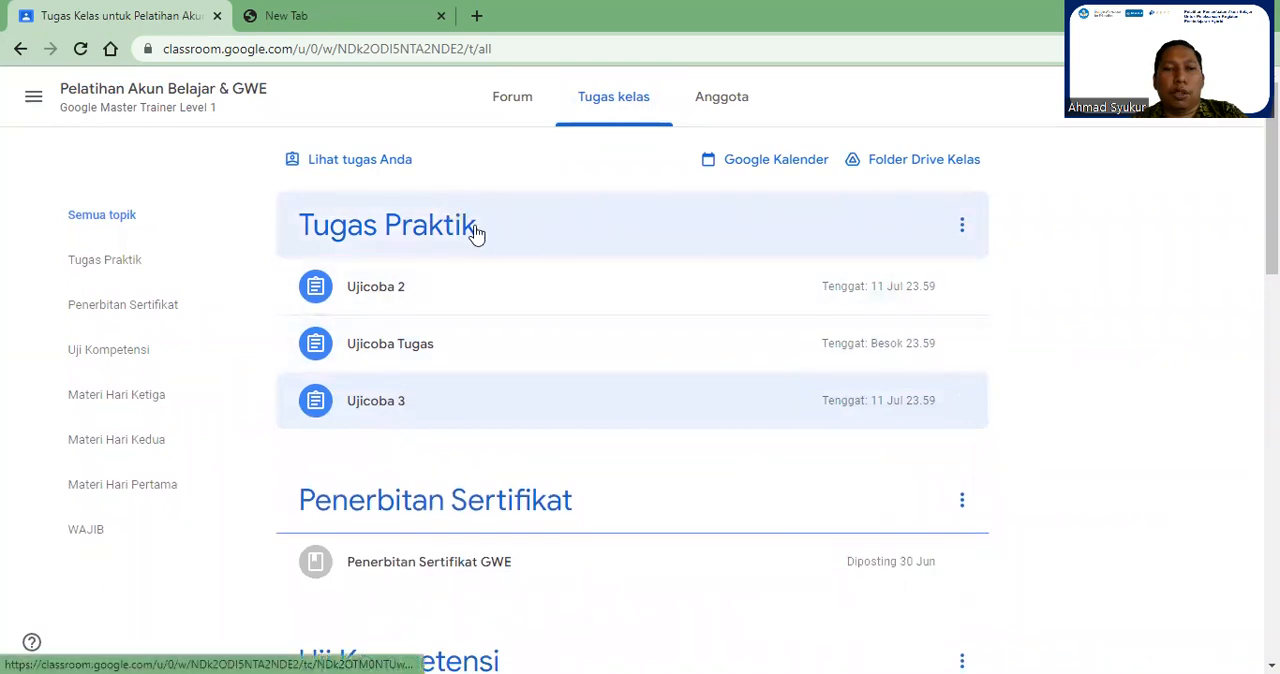
pyautogui.scroll(-4, 495, 280)
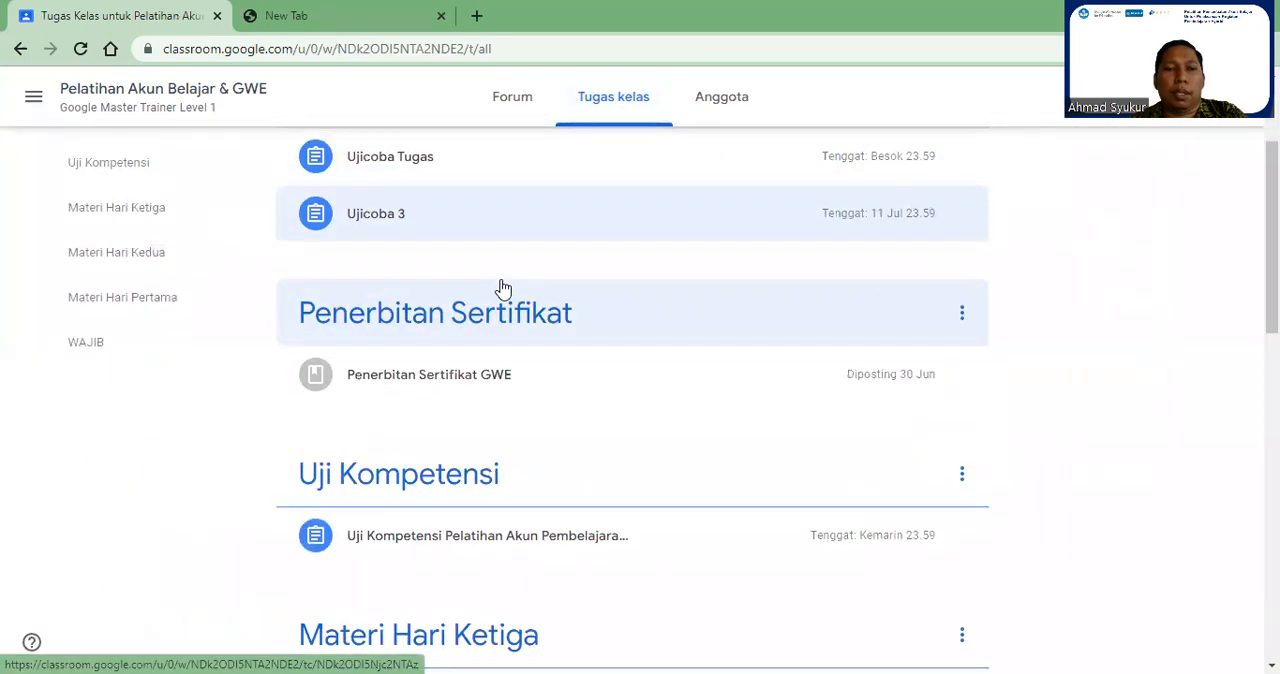
pyautogui.scroll(-1, 505, 291)
pyautogui.scroll(-2, 505, 291)
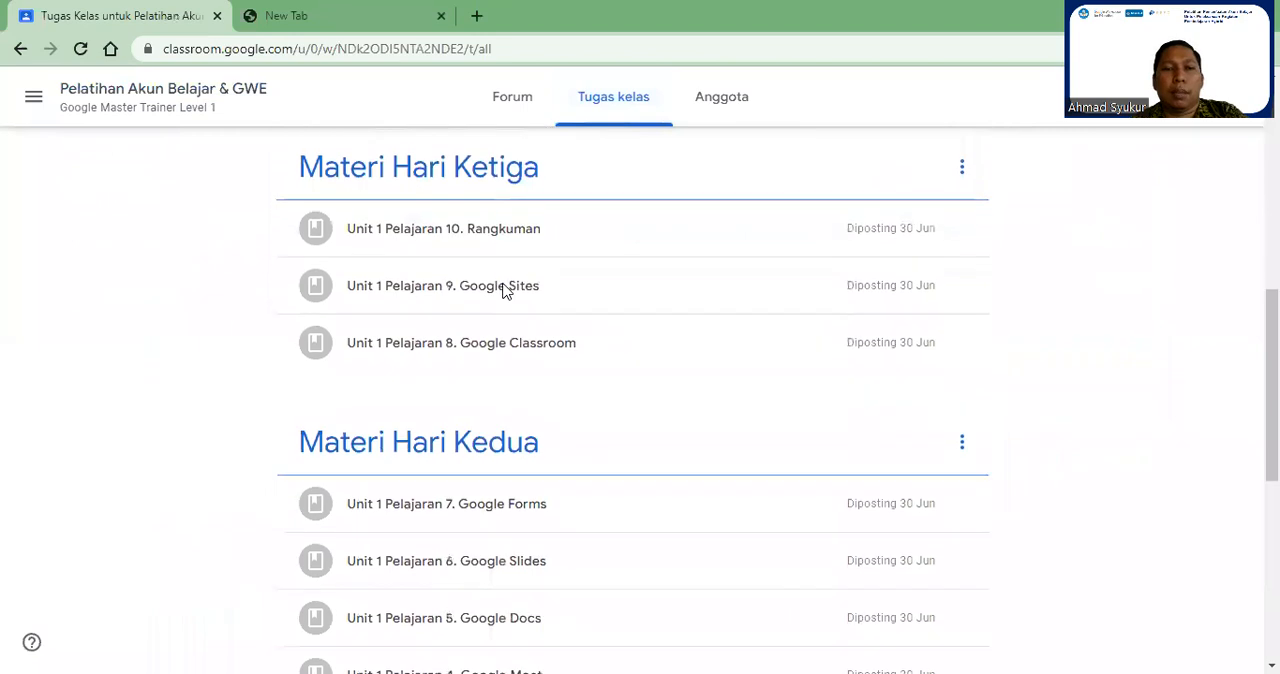
pyautogui.scroll(-3, 623, 326)
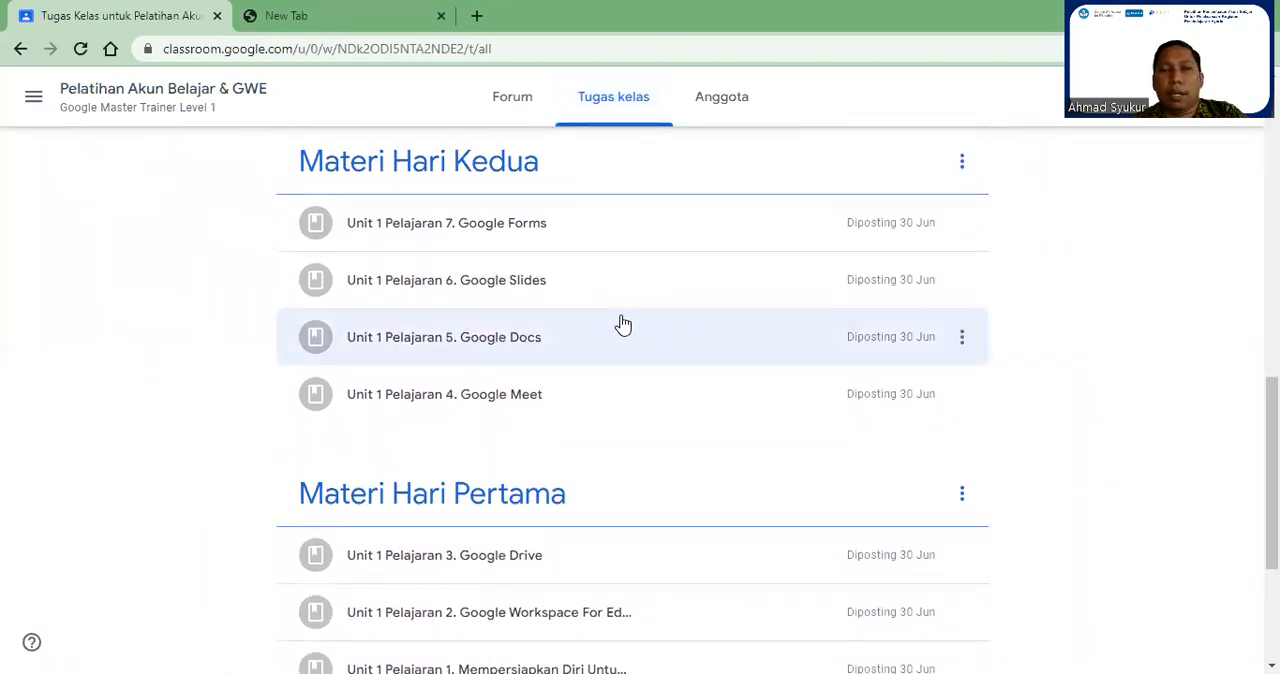
pyautogui.scroll(5, 606, 363)
pyautogui.scroll(5, 606, 363)
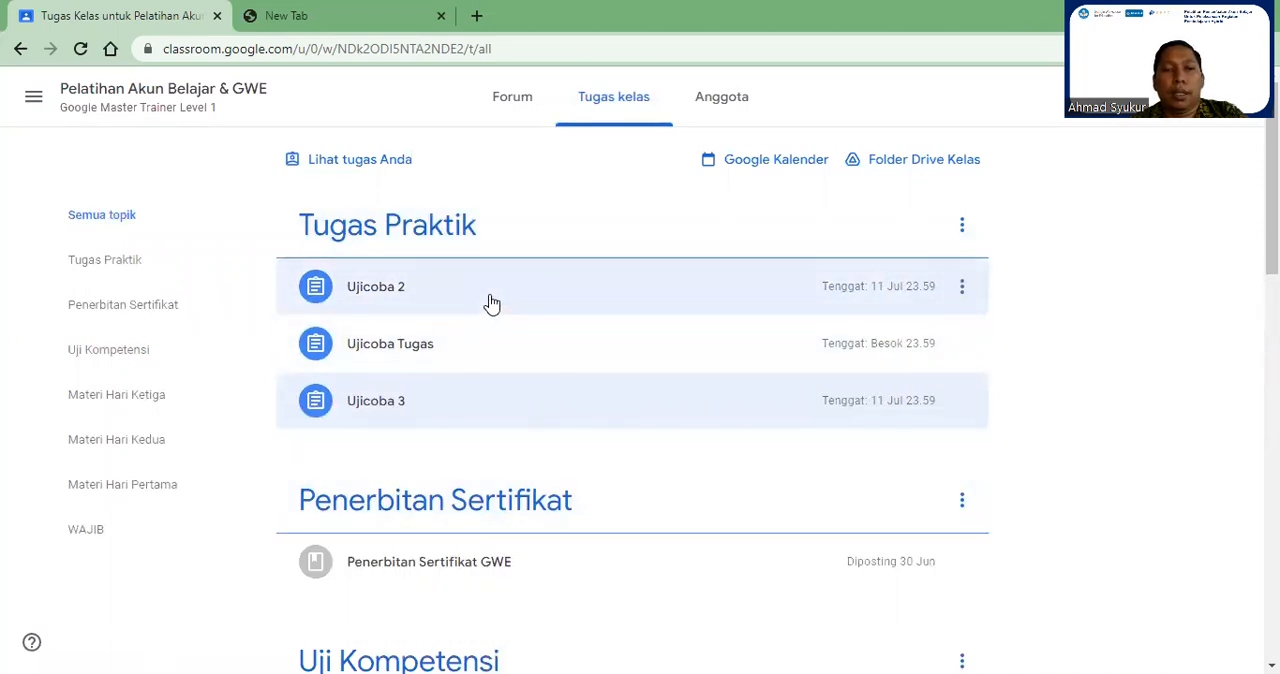
# Step: Open the full details of the Ujicoba 3 assignment and read its instructions through to the class comments
pyautogui.click(408, 403)
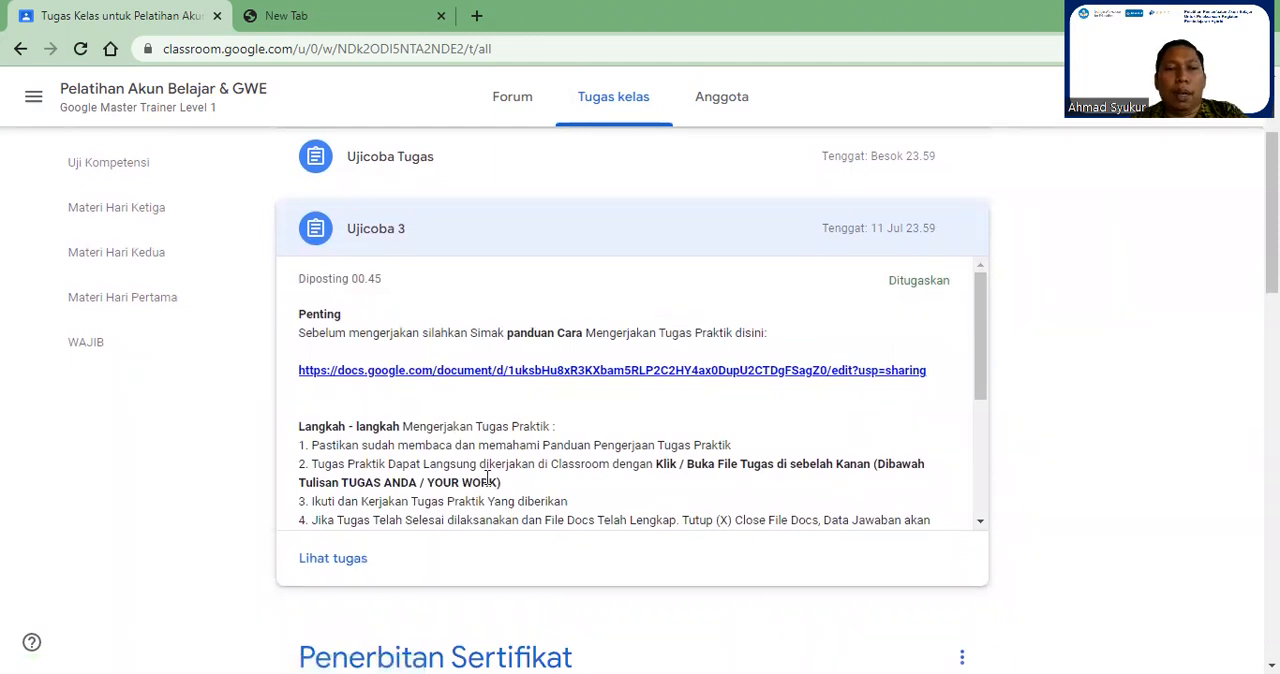
pyautogui.click(349, 566)
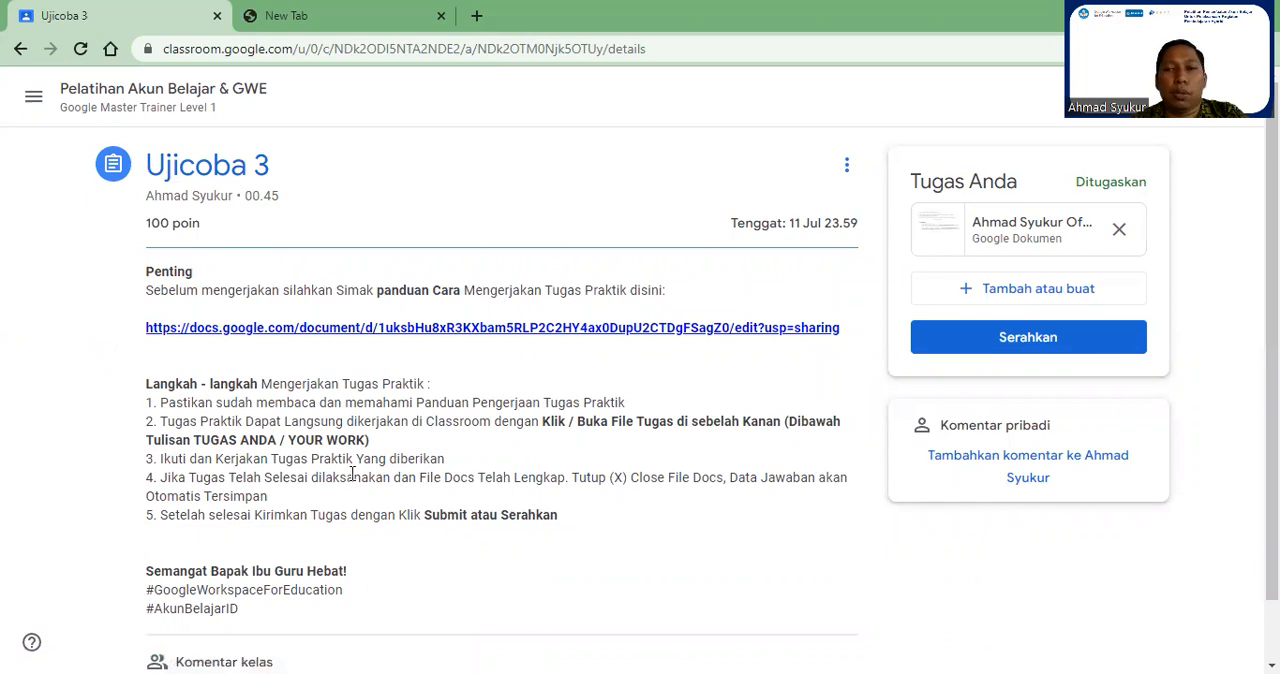
pyautogui.scroll(-1, 388, 455)
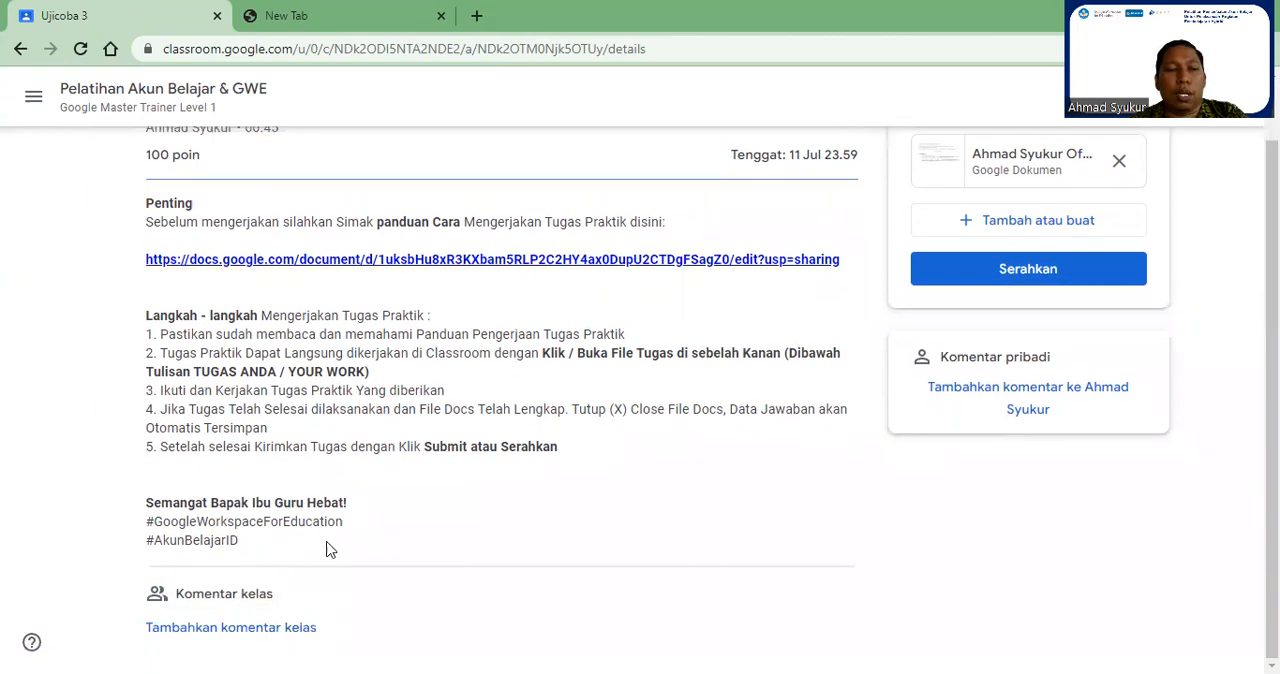
pyautogui.scroll(1, 420, 465)
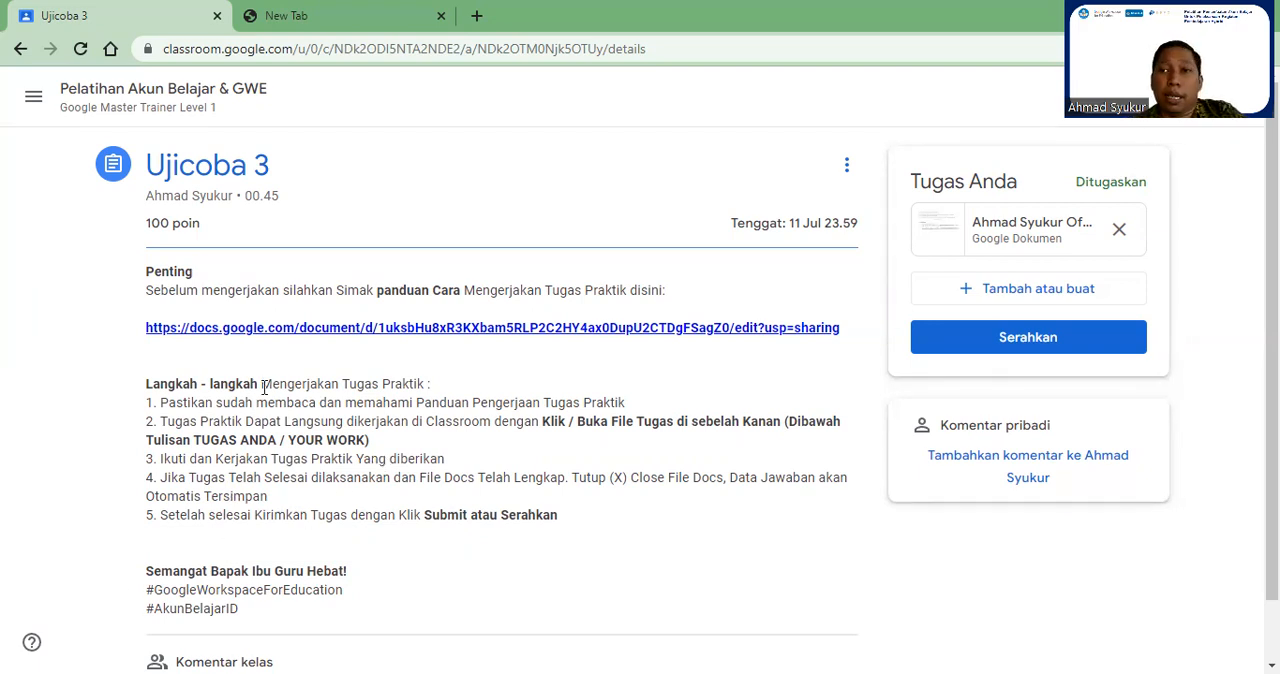
# Step: Open the guide document linked in the assignment and skim its Google Drive and Google Docs tasks
pyautogui.click(355, 339)
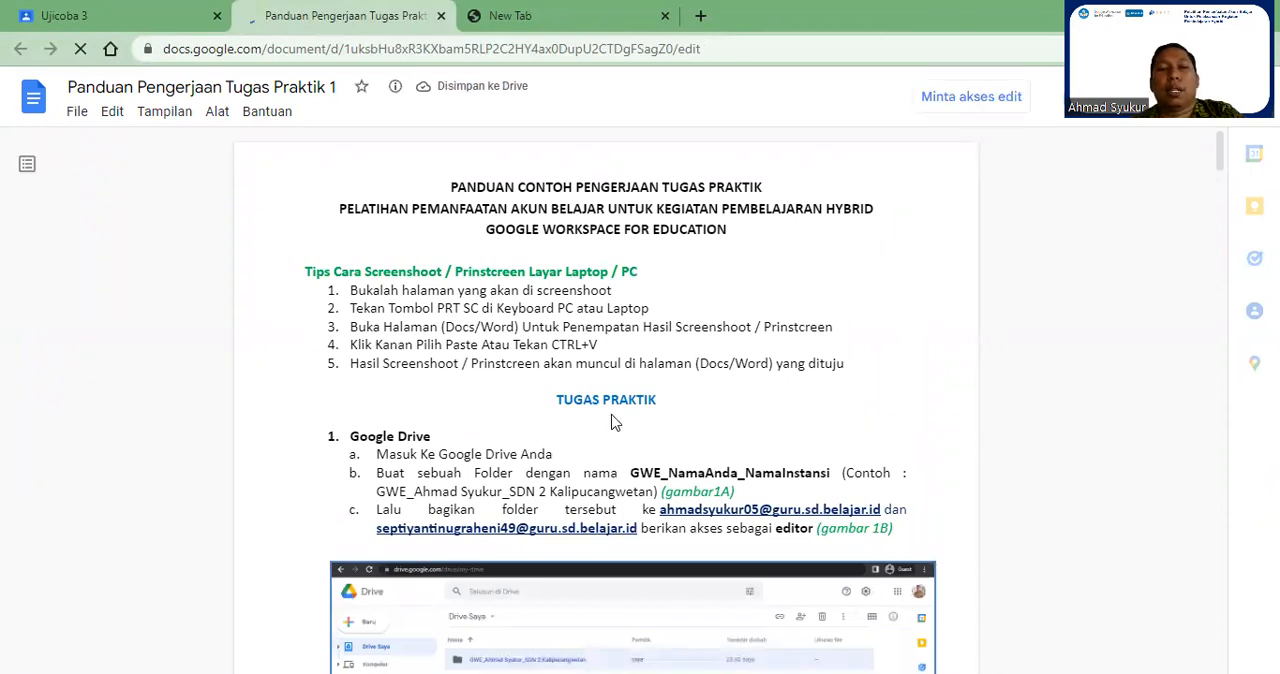
pyautogui.scroll(-6, 486, 209)
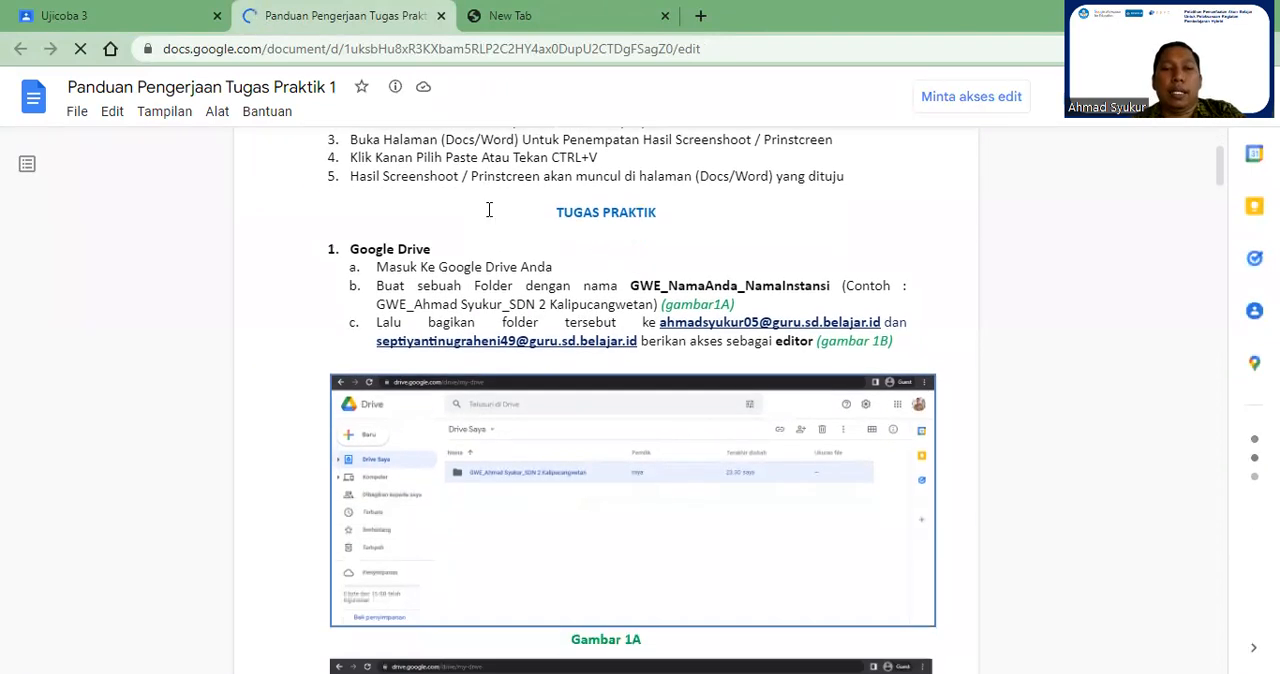
pyautogui.scroll(-4, 489, 209)
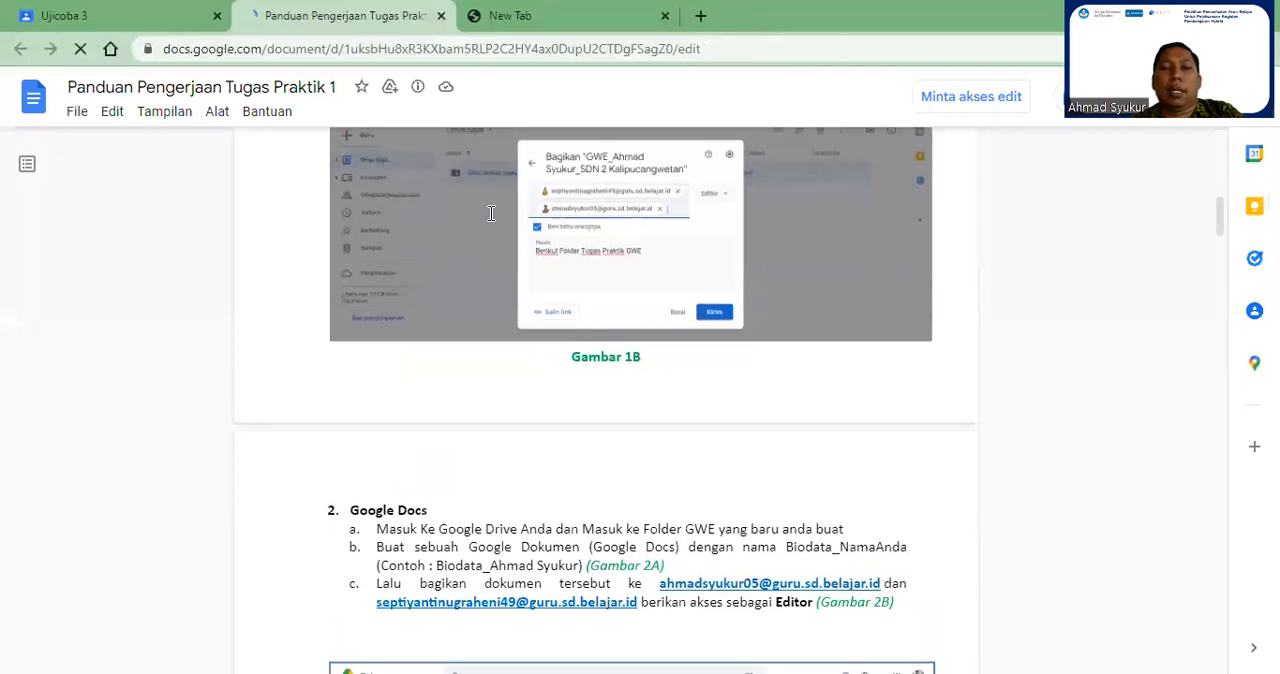
pyautogui.scroll(-3, 520, 300)
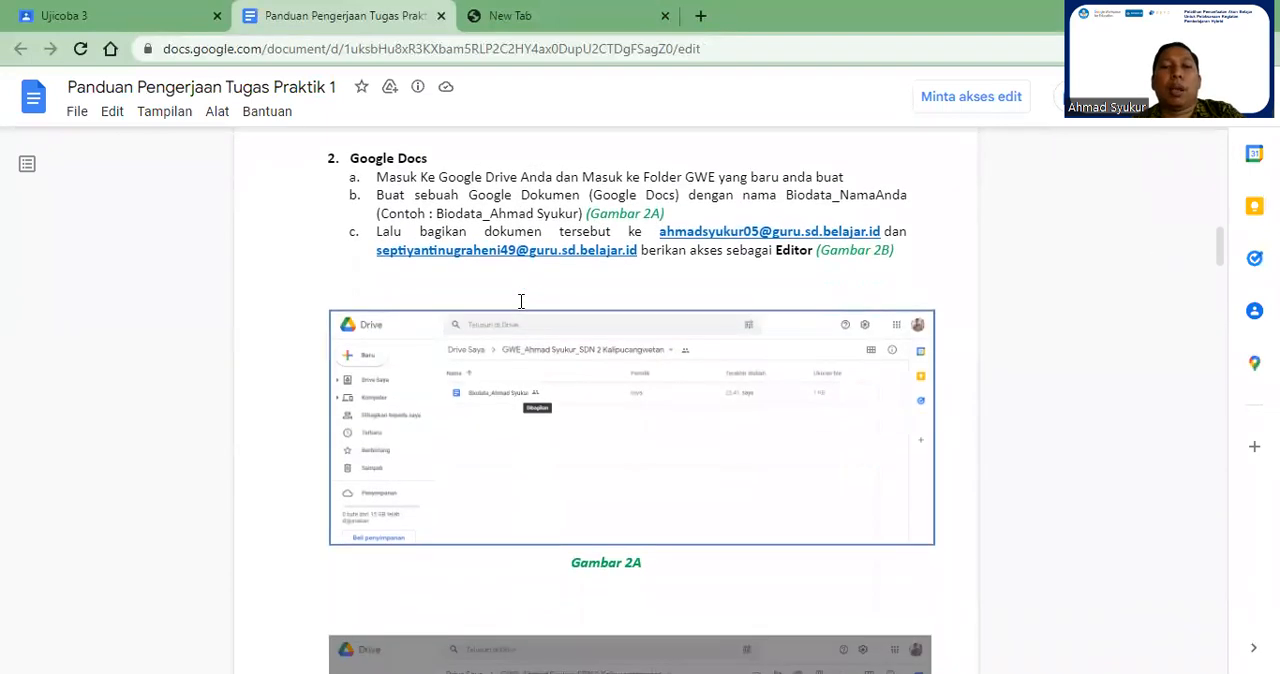
pyautogui.scroll(13, 530, 325)
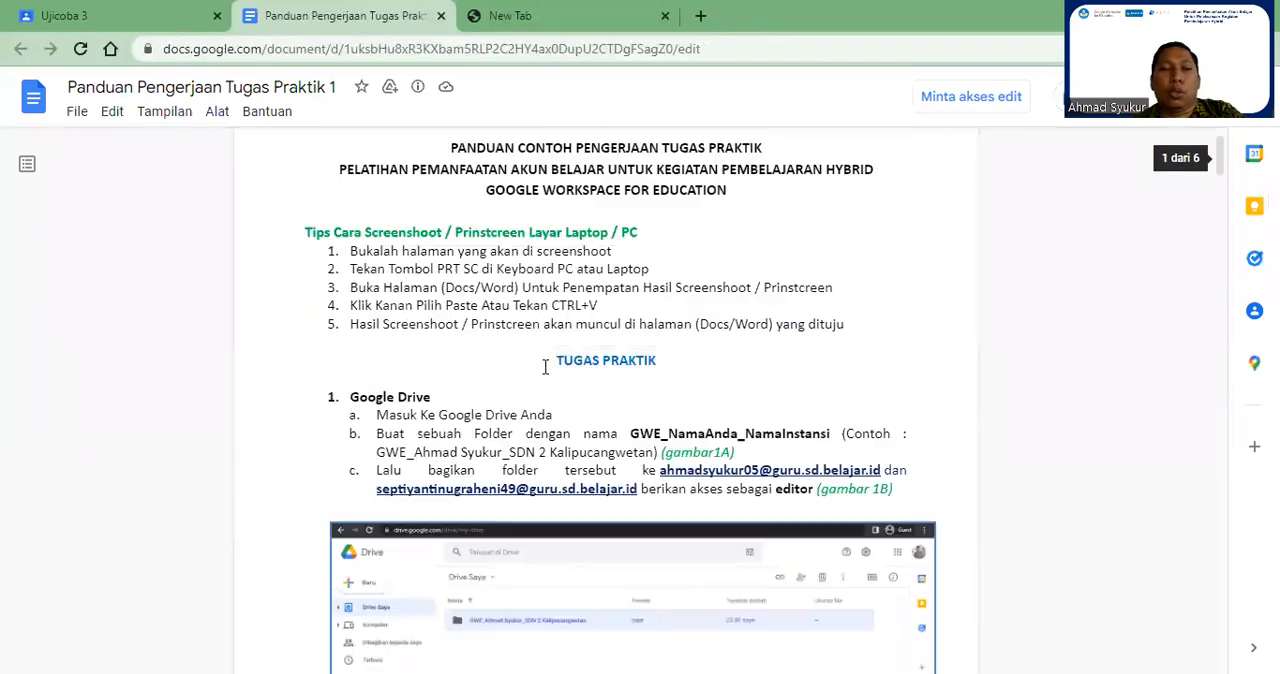
# Step: Highlight the screenshot tips section, from its heading to the fifth tip, in the guide document
pyautogui.moveTo(305, 271); pyautogui.dragTo(871, 366)
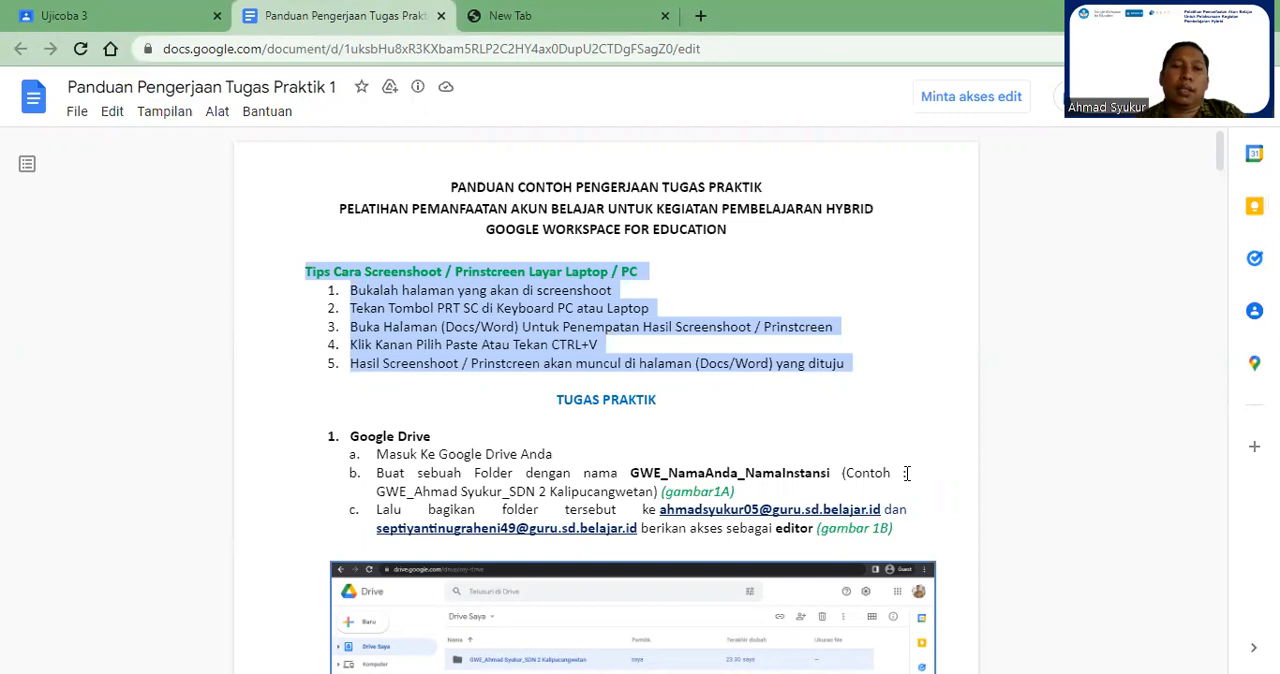
pyautogui.click(663, 358)
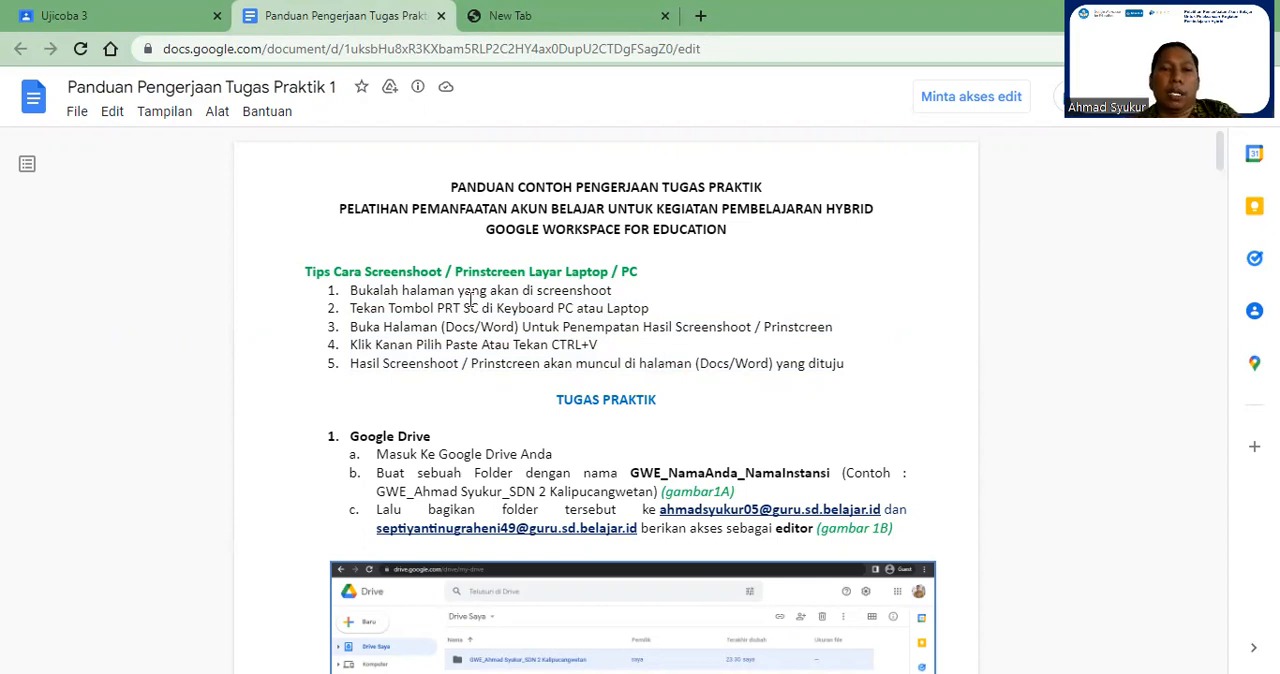
pyautogui.moveTo(319, 277); pyautogui.dragTo(856, 357)
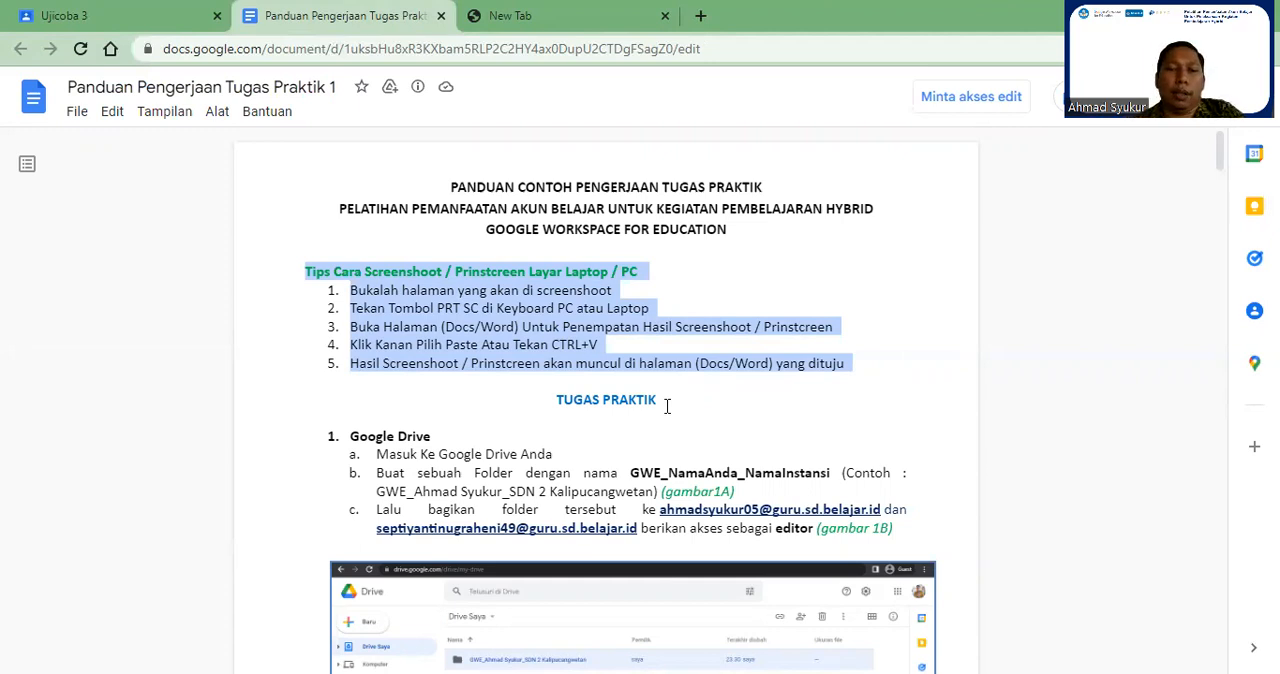
# Step: Examine the guide's Google Drive task, highlighting the open-Drive and folder-naming instructions and checking sample images 1A and 1B
pyautogui.scroll(-3, 665, 400)
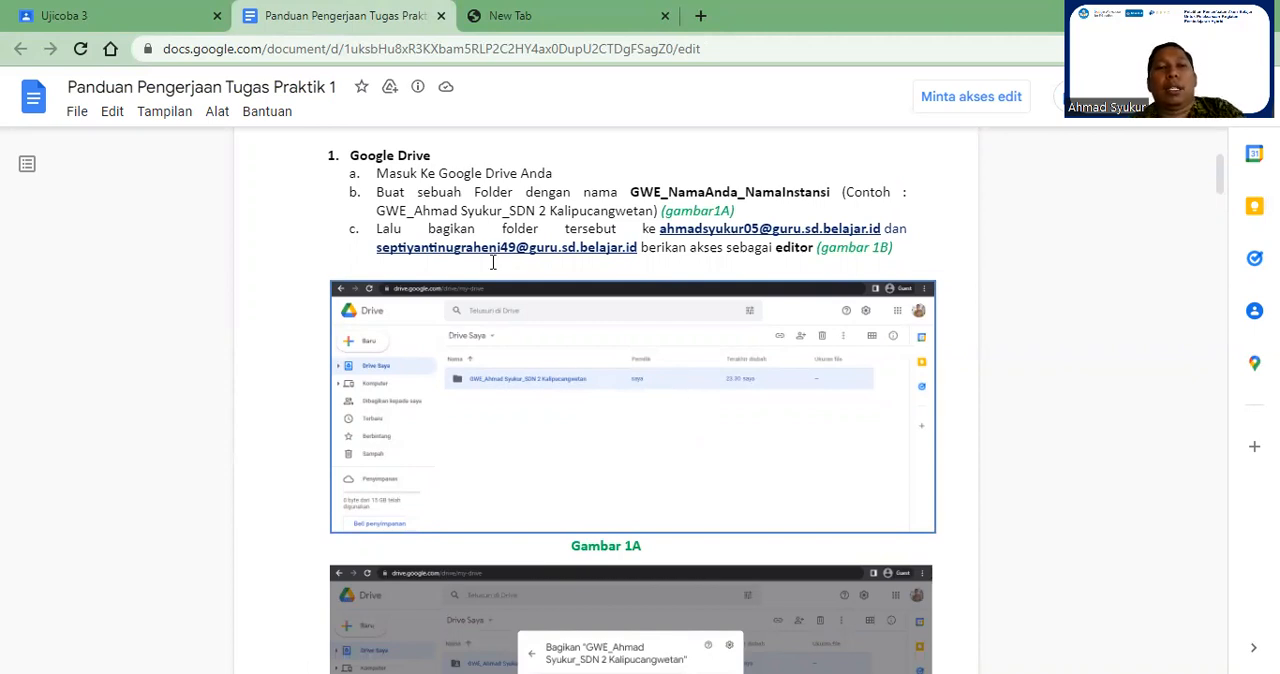
pyautogui.moveTo(376, 173); pyautogui.dragTo(554, 174)
pyautogui.click(528, 207)
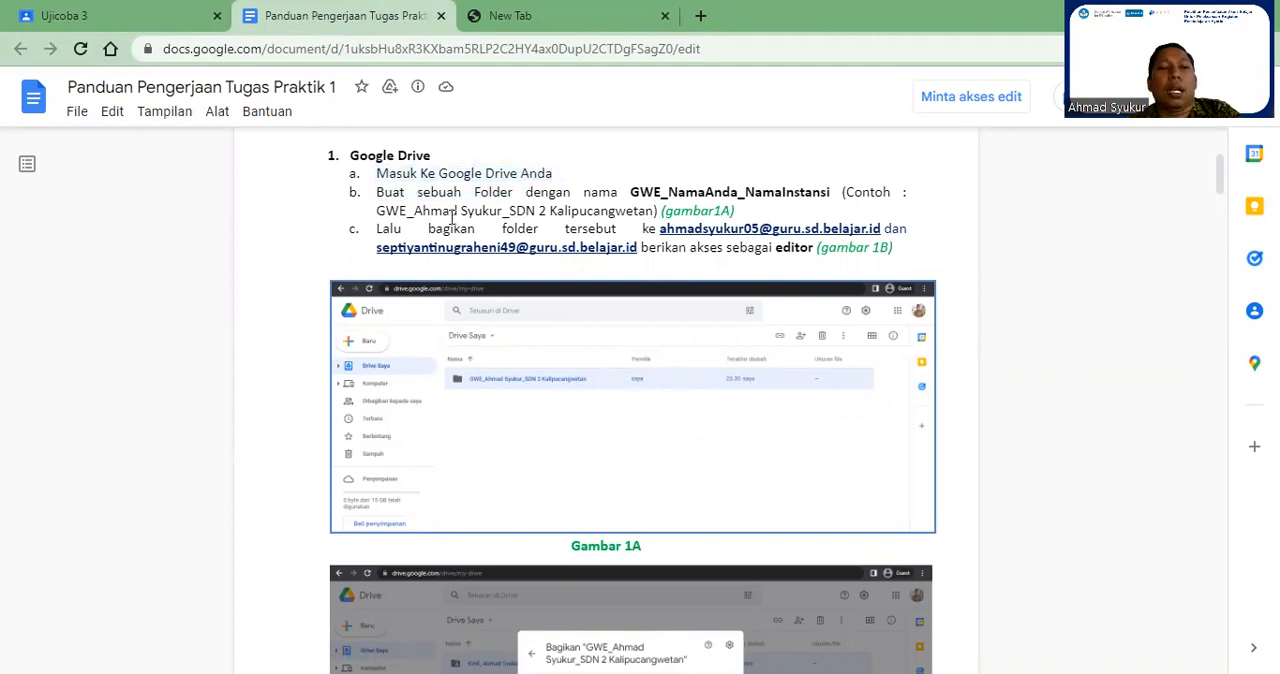
pyautogui.moveTo(384, 192); pyautogui.dragTo(766, 190)
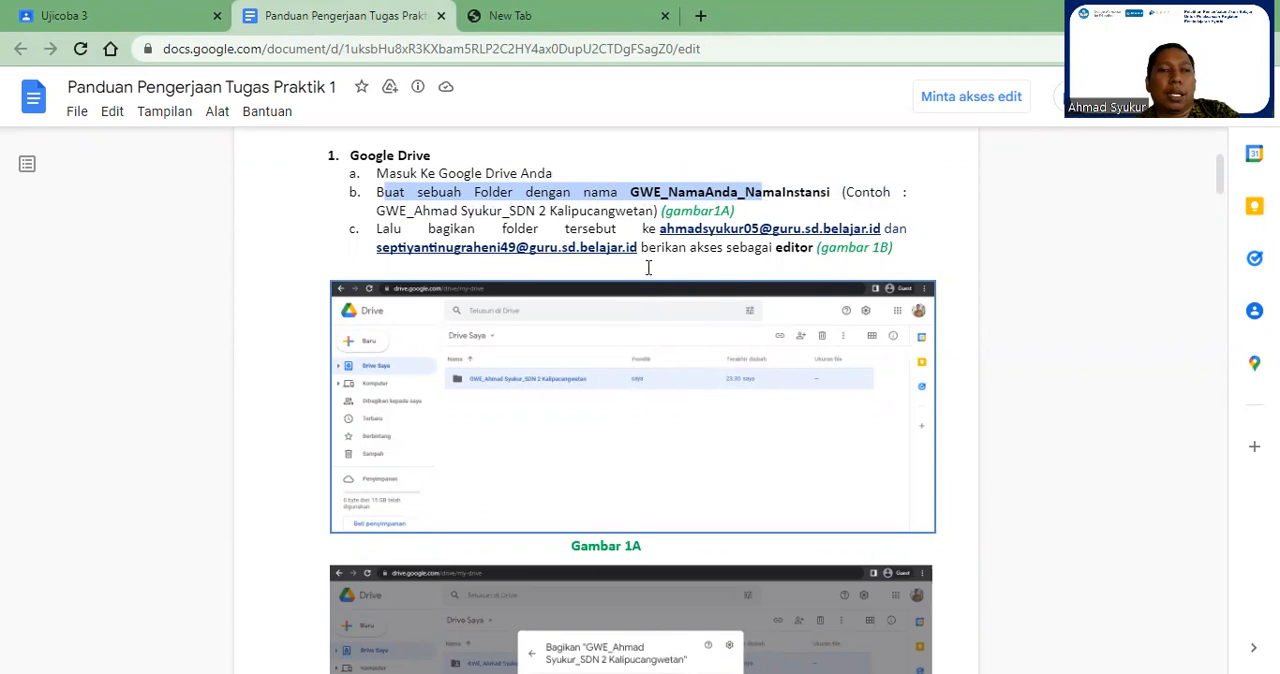
pyautogui.scroll(-1, 659, 305)
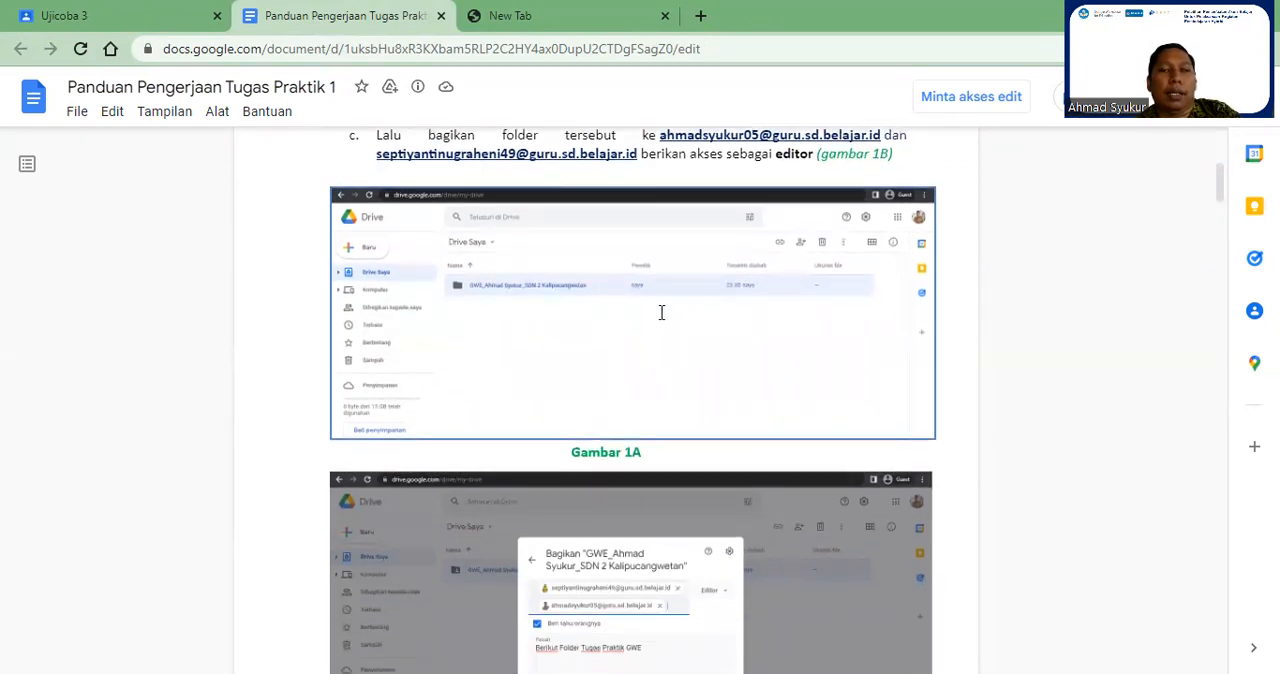
pyautogui.scroll(-2, 661, 313)
pyautogui.scroll(2, 632, 316)
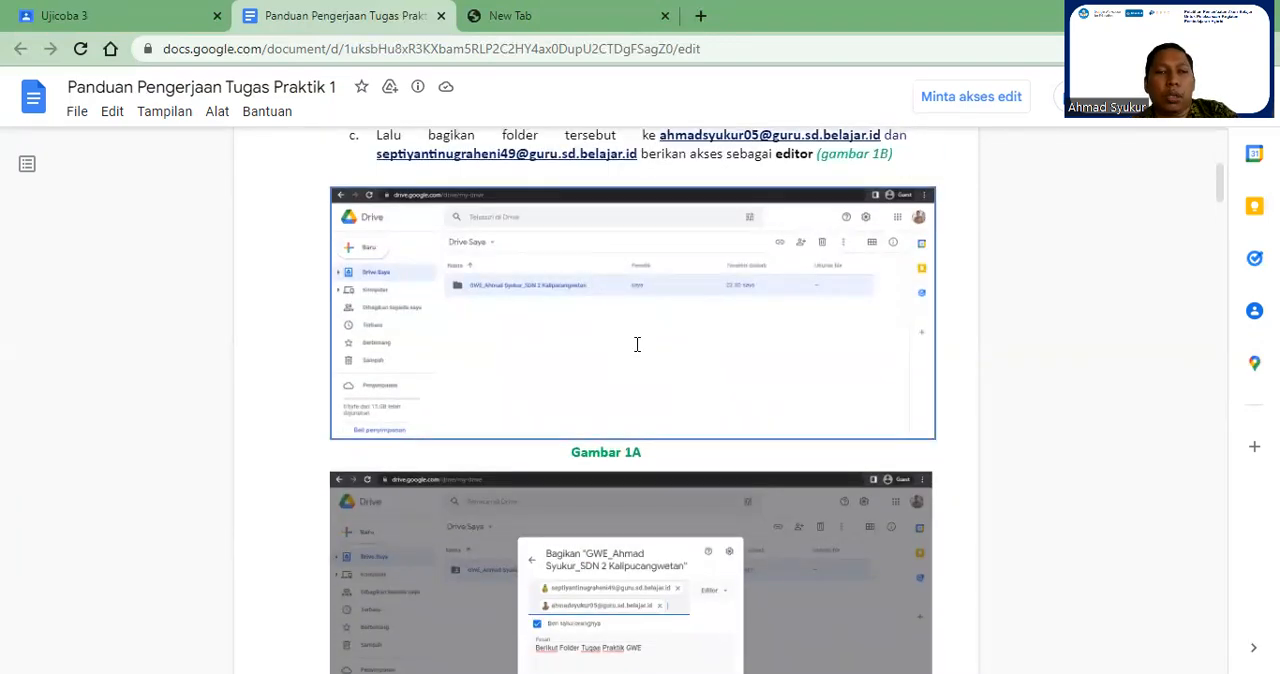
pyautogui.scroll(-2, 645, 330)
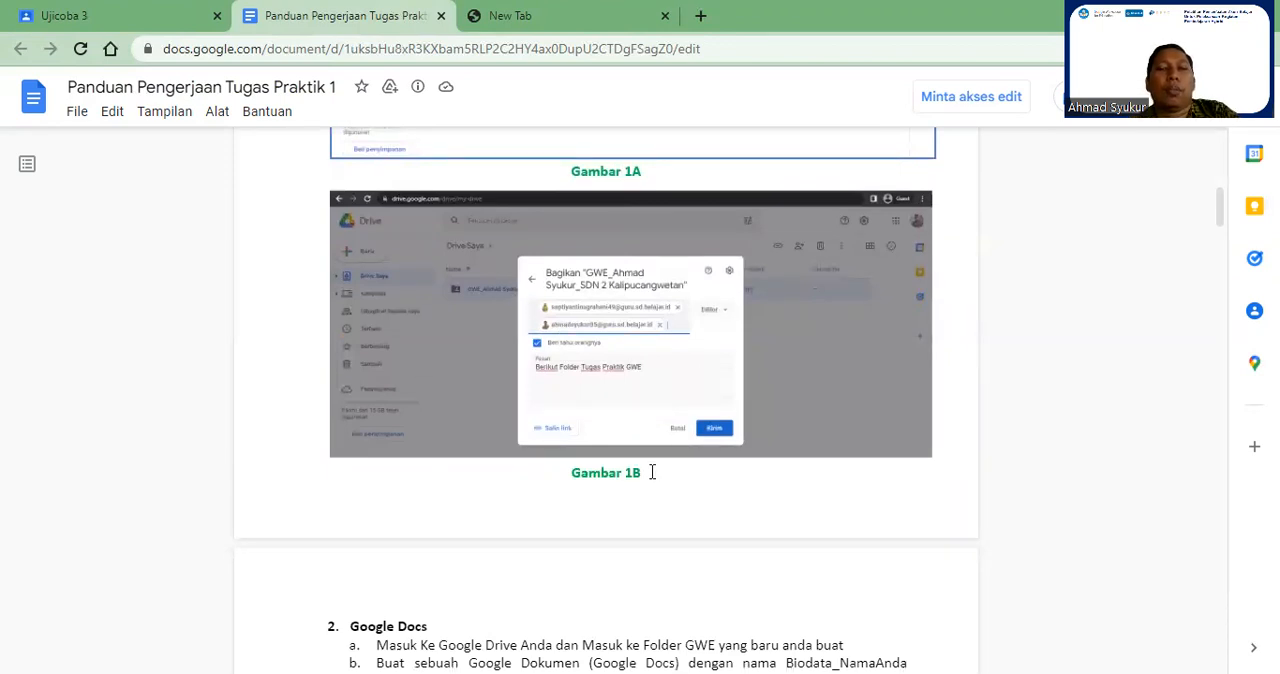
pyautogui.scroll(4, 654, 468)
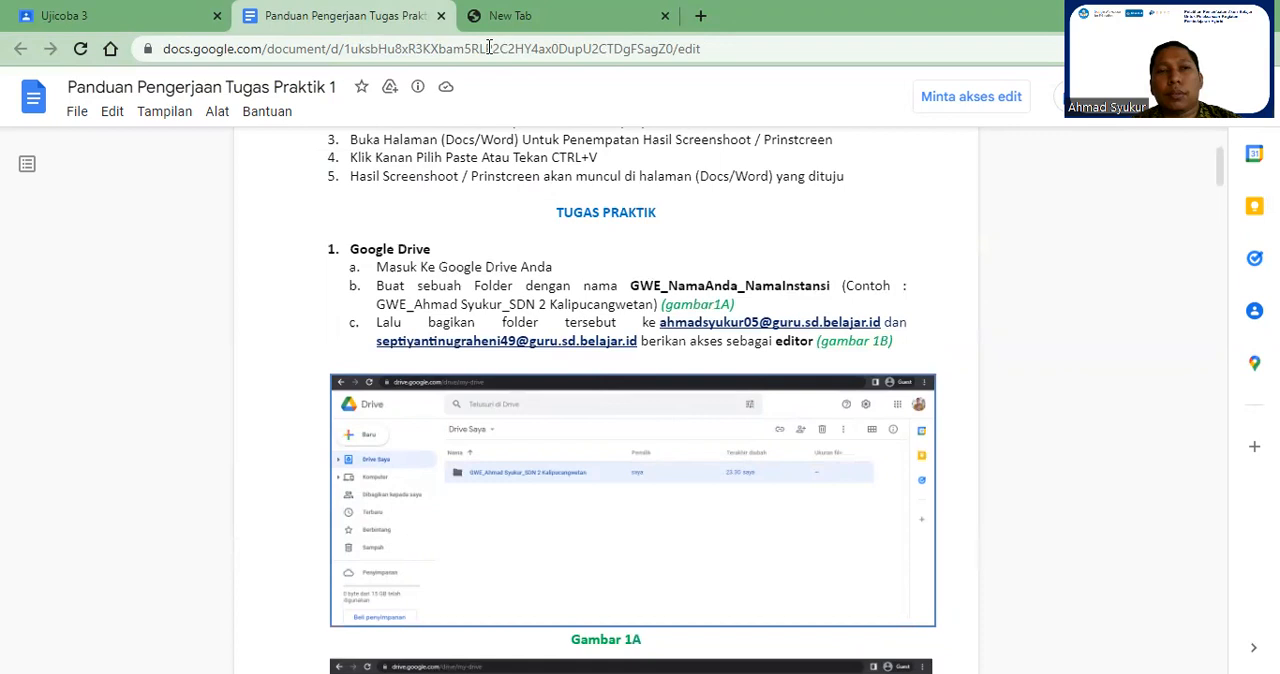
# Step: From the Ujicoba 3 assignment, open the attached Tugas Praktik 1 - GWE 2022 document and place the cursor below the Google Drive task
pyautogui.click(63, 12)
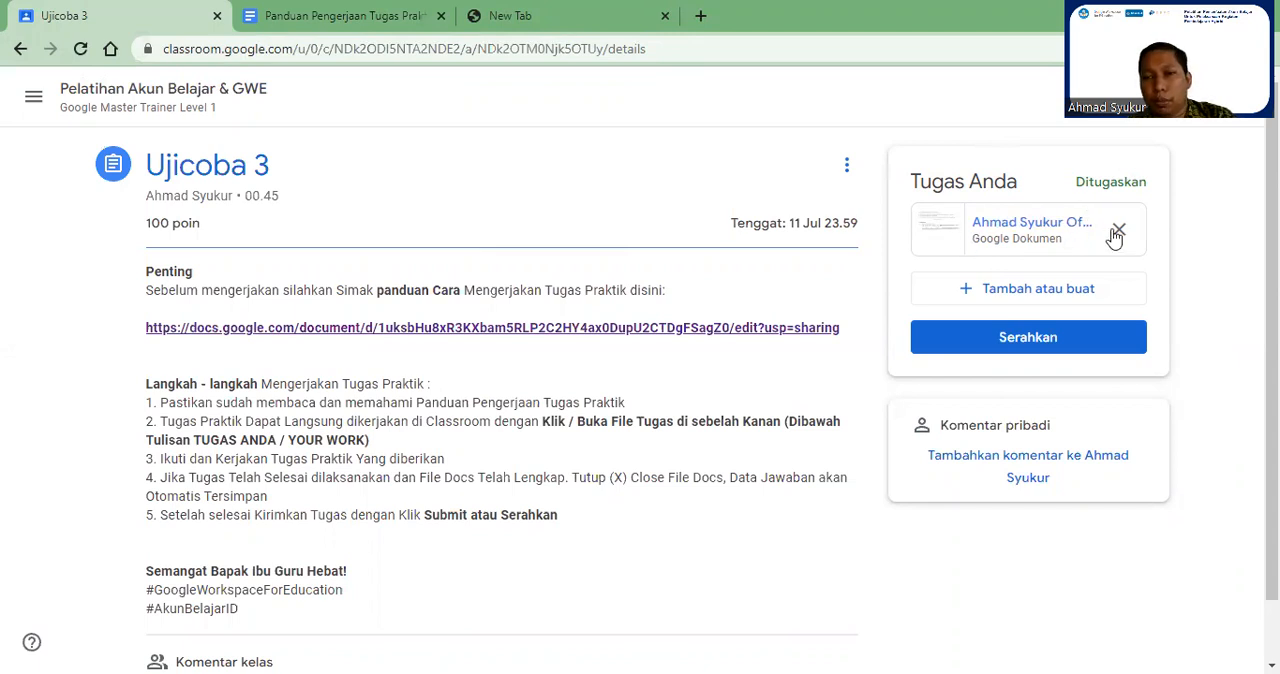
pyautogui.click(998, 223)
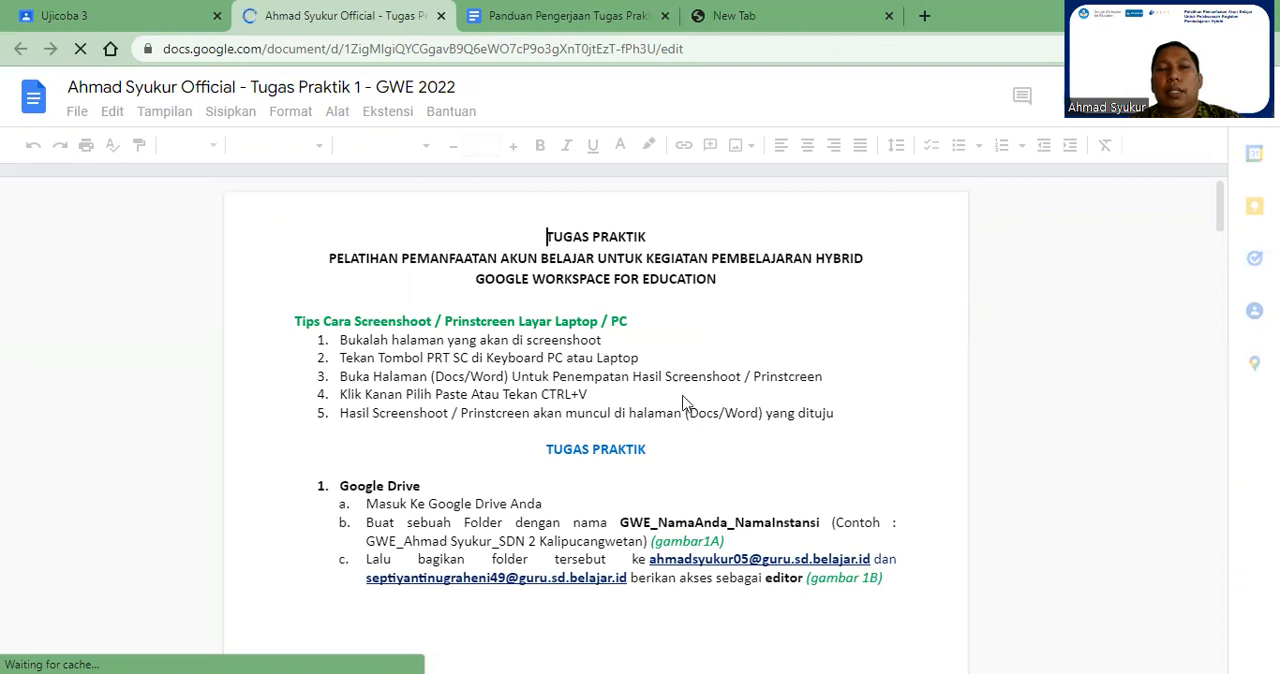
pyautogui.scroll(-2, 655, 450)
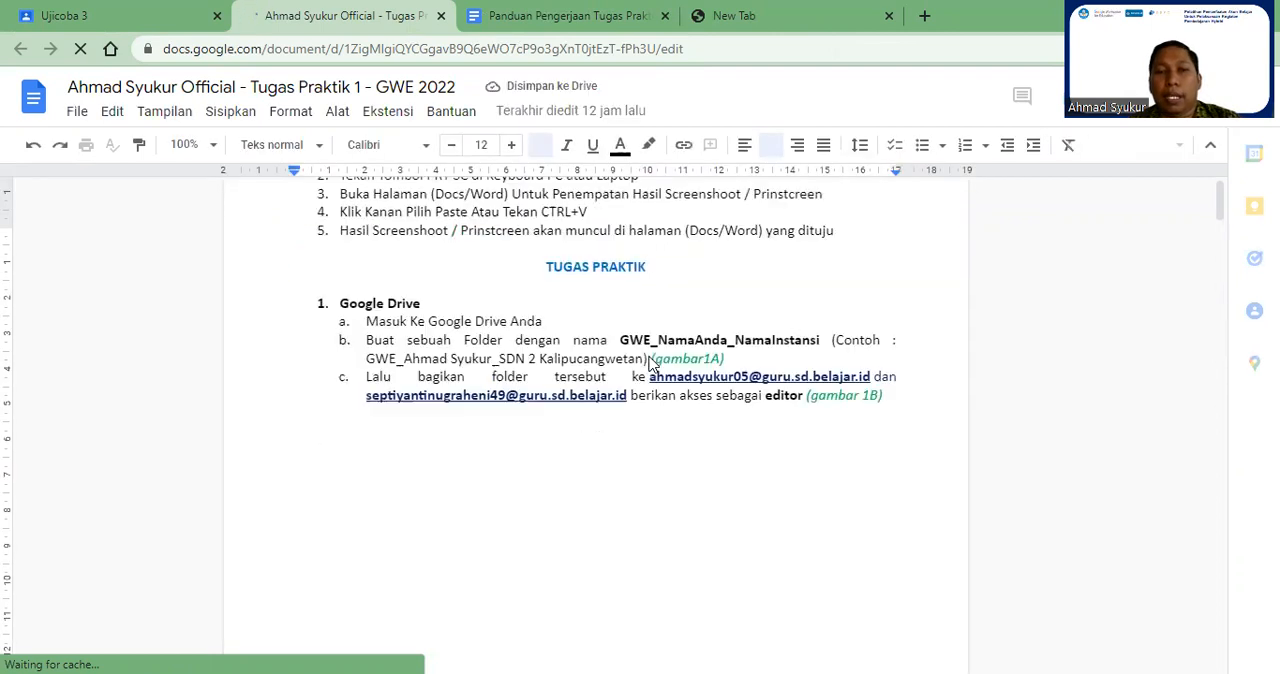
pyautogui.click(650, 484)
pyautogui.click(640, 417)
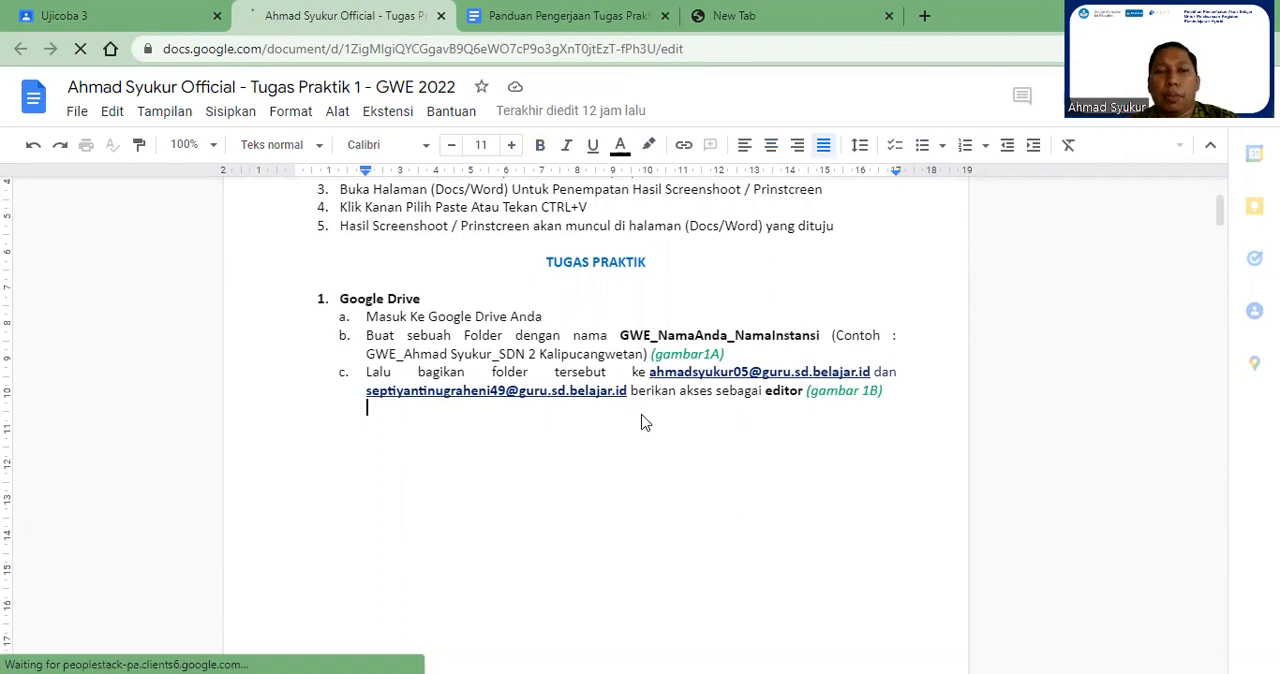
pyautogui.scroll(-1, 645, 420)
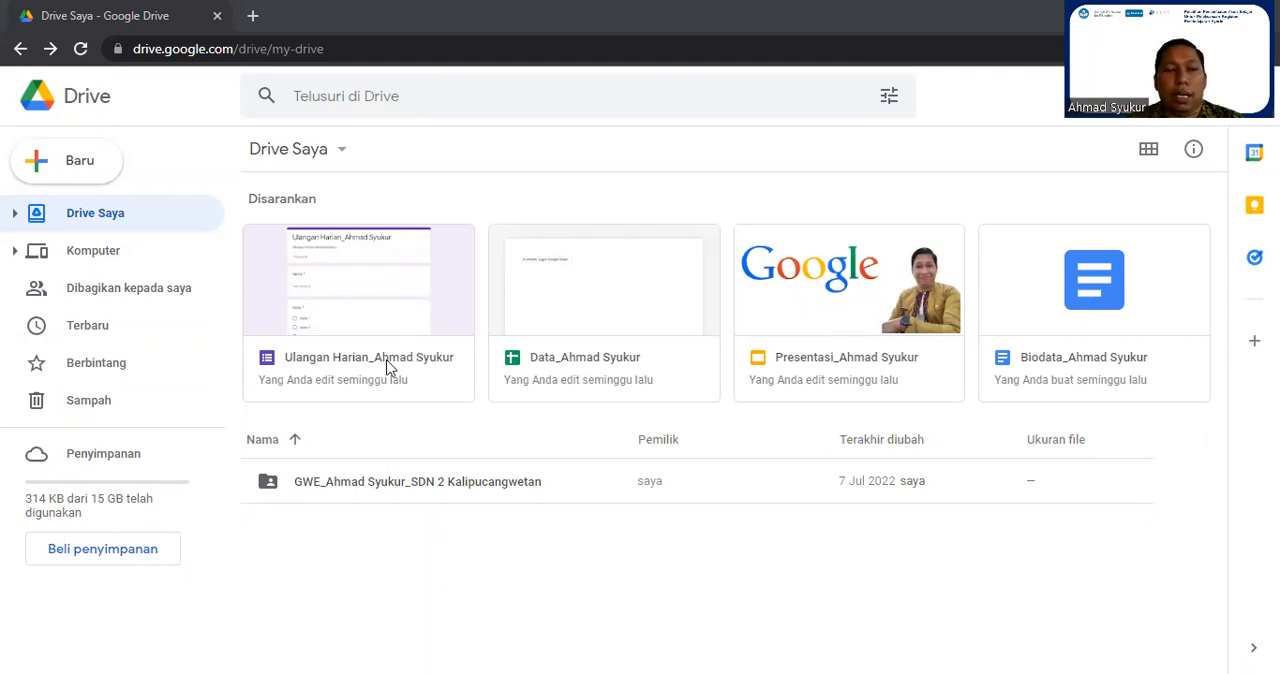
# Step: In Google Drive, create a folder in Drive Saya named with GWE, the participant's full name and SDN 2 Kalipucangwetan, separated by underscores
pyautogui.click(84, 167)
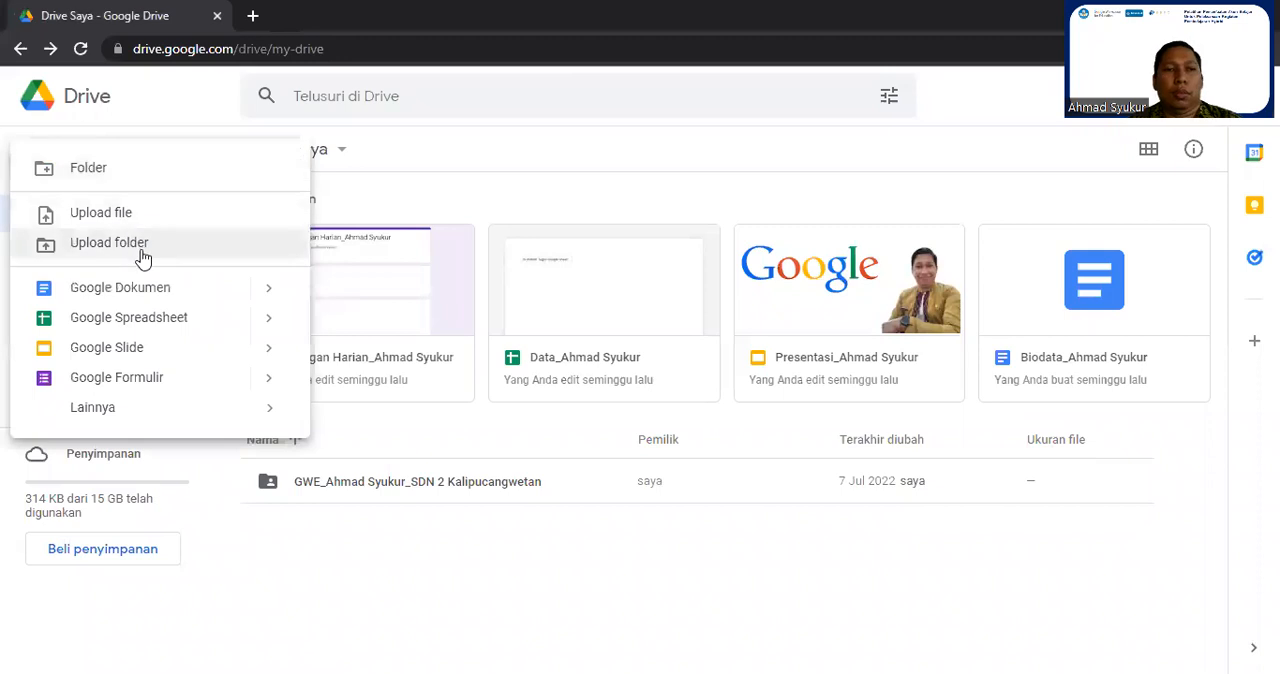
pyautogui.click(106, 175)
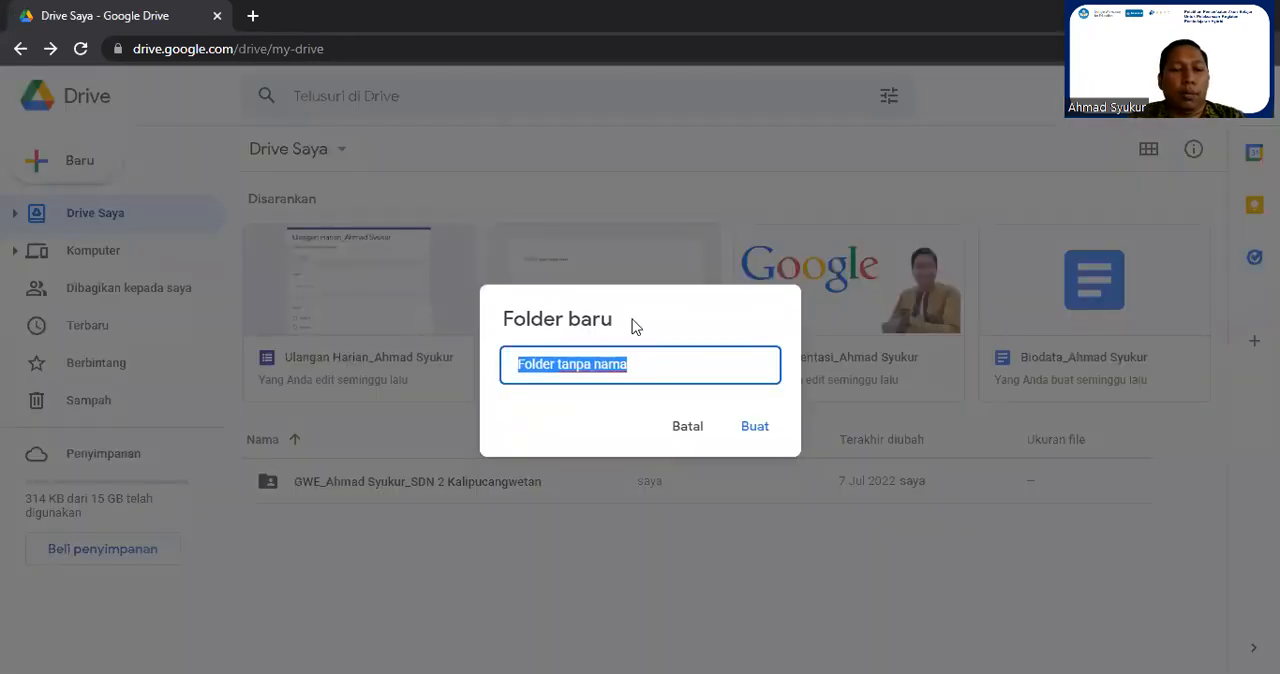
pyautogui.write('GWE_Ahmad Syuku')
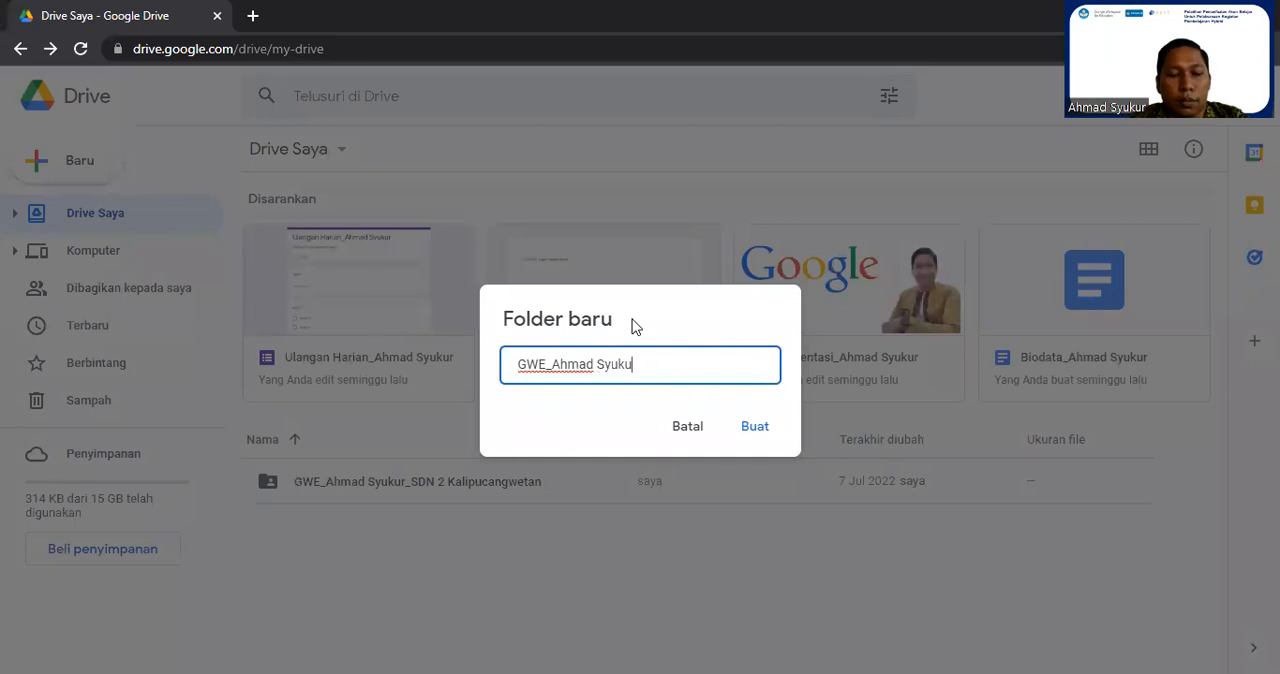
pyautogui.write('r_SD')
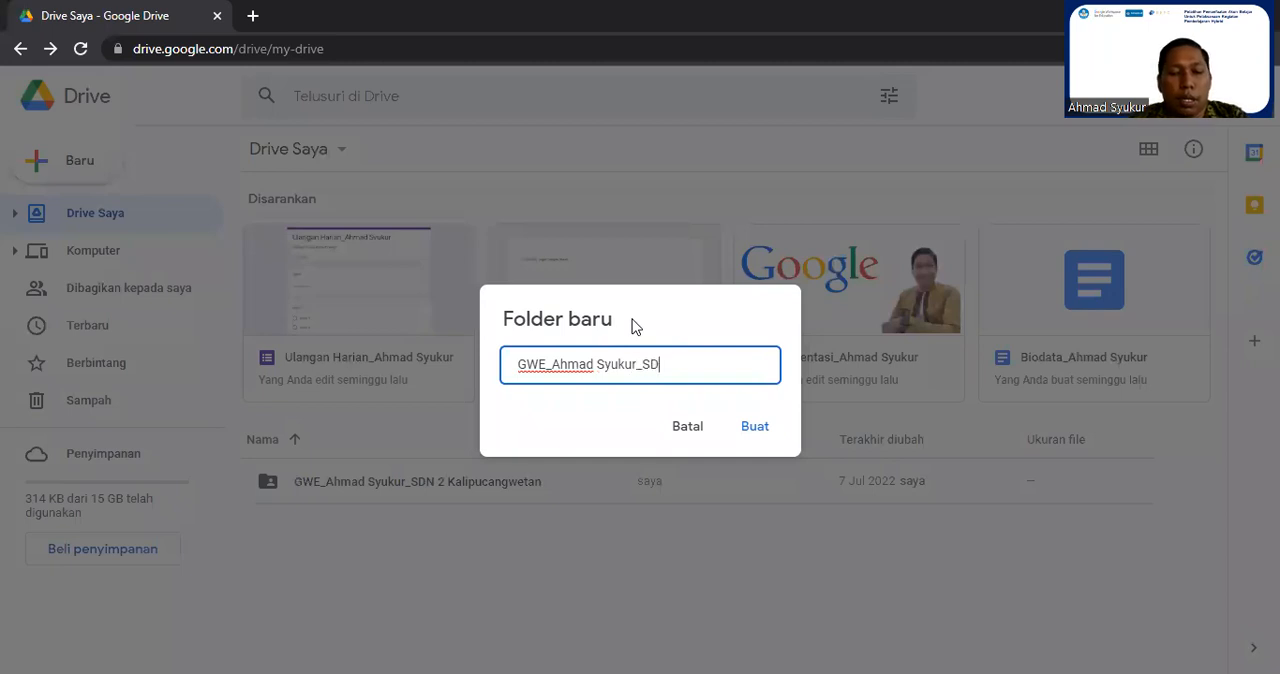
pyautogui.write('N 2 Kalip')
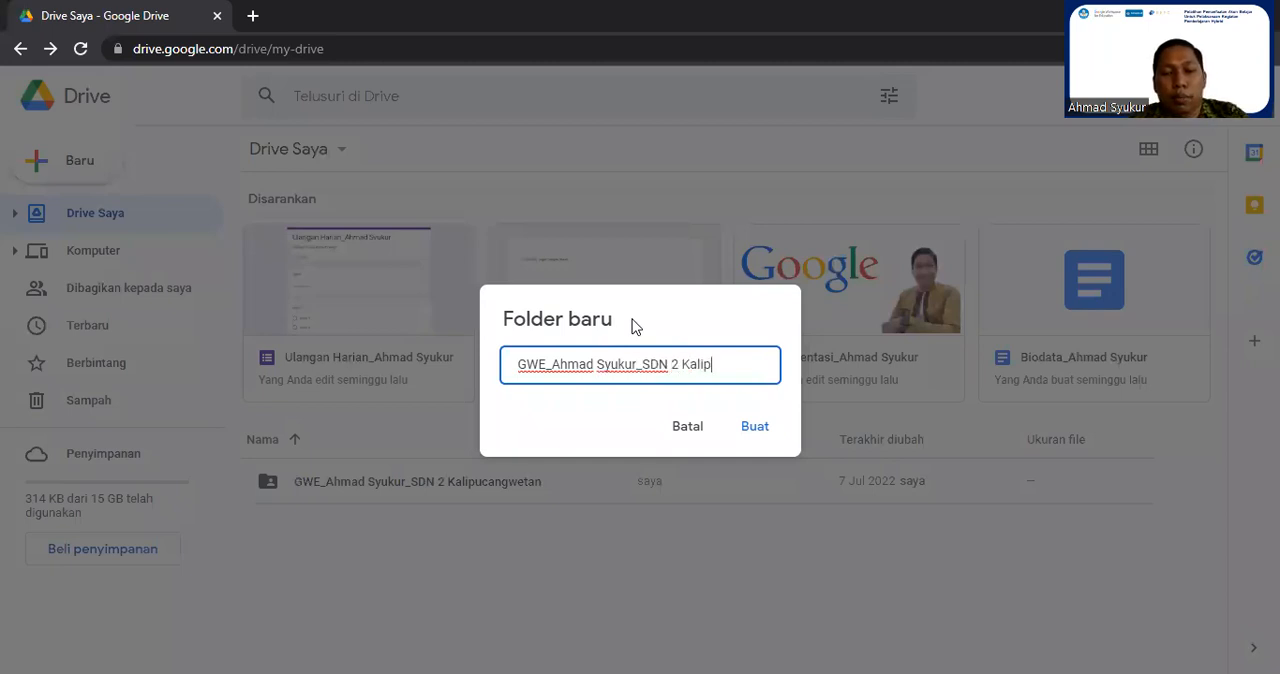
pyautogui.write('ucangwetan')
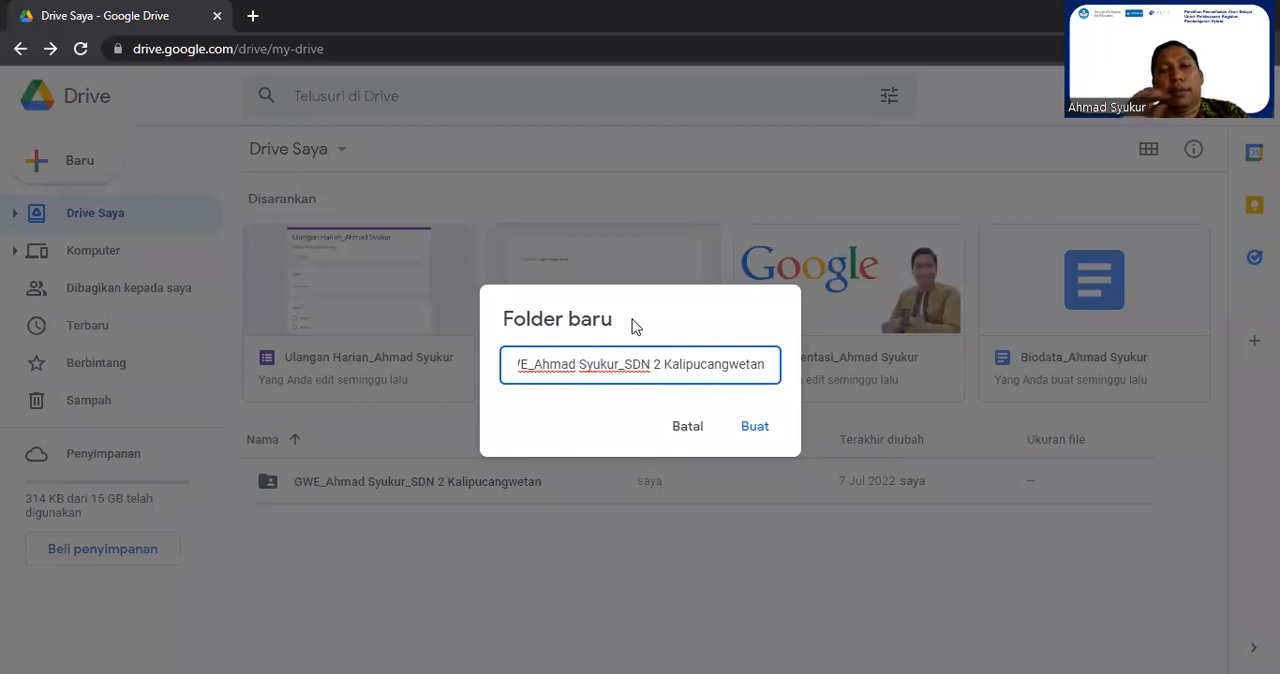
pyautogui.click(757, 430)
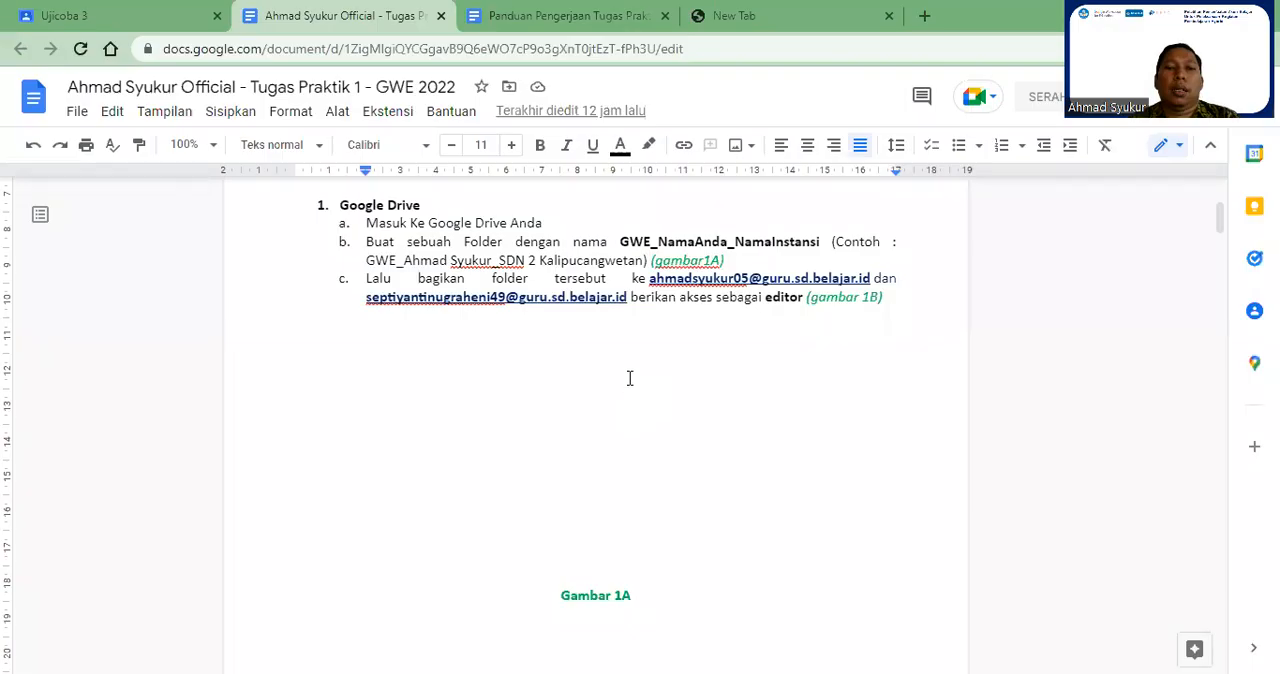
# Step: Paste the Drive screenshot below the Google Drive task in the assignment document and crop off its browser bar and taskbar
pyautogui.click(630, 363)
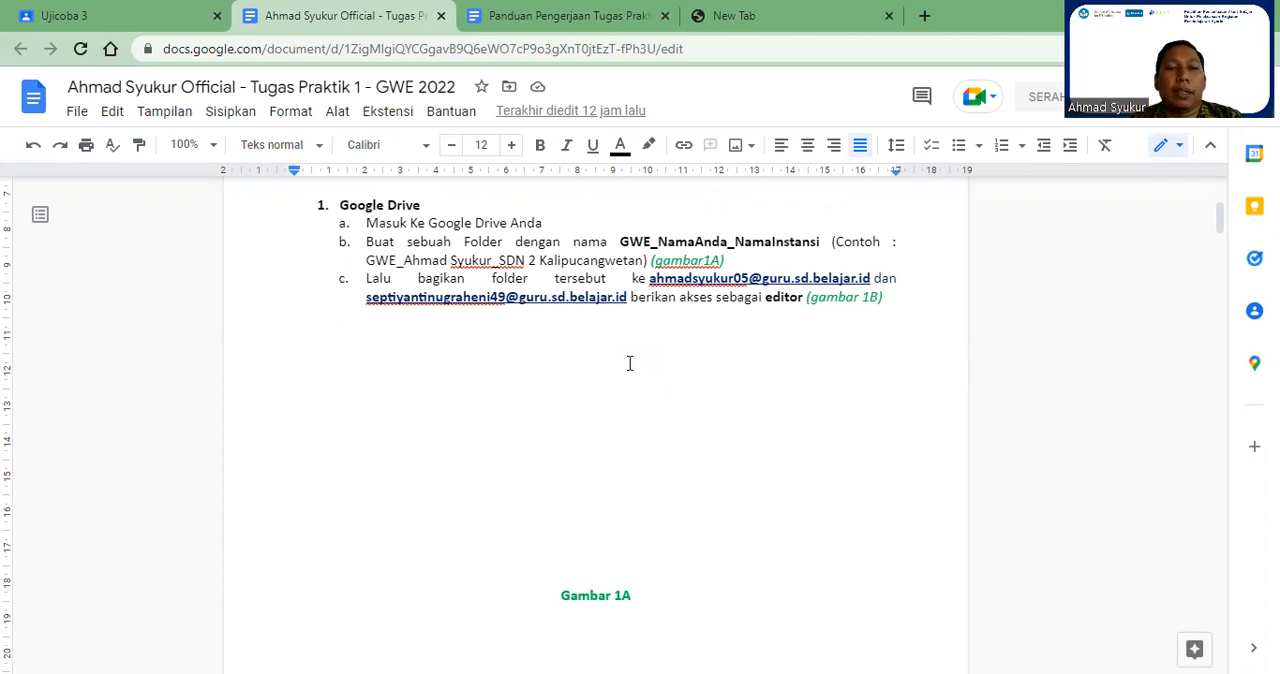
pyautogui.hotkey('ctrl', 'v')
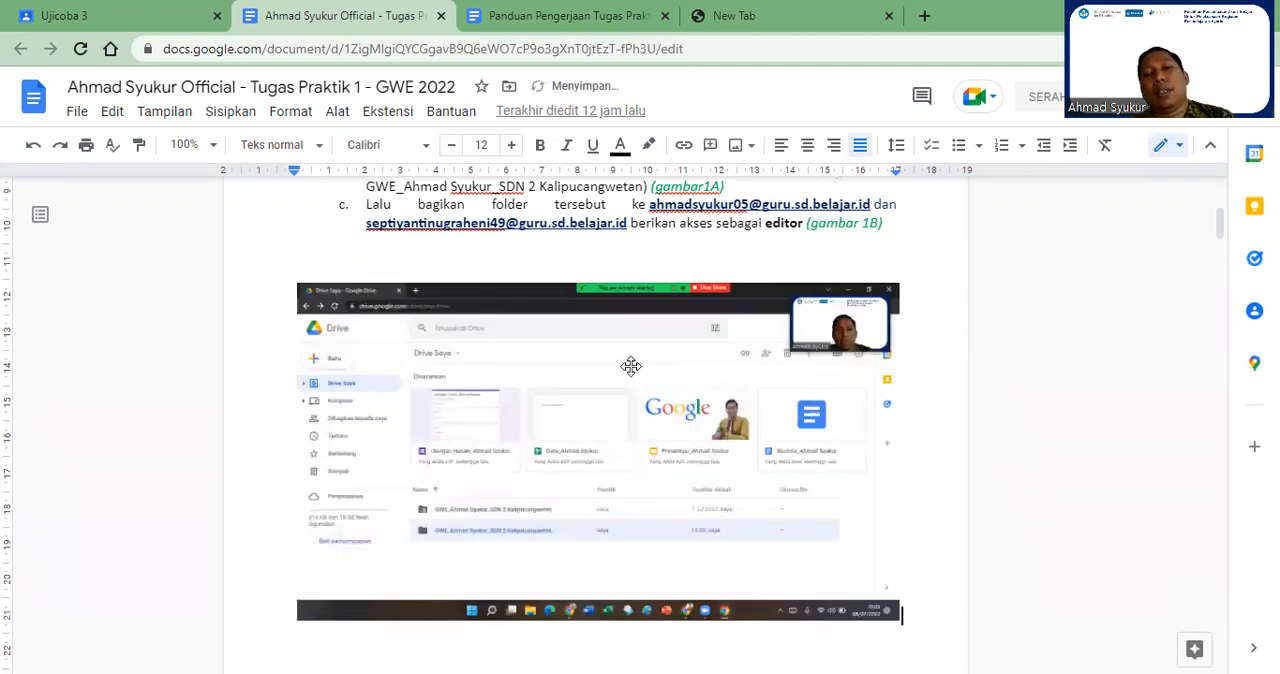
pyautogui.click(631, 366)
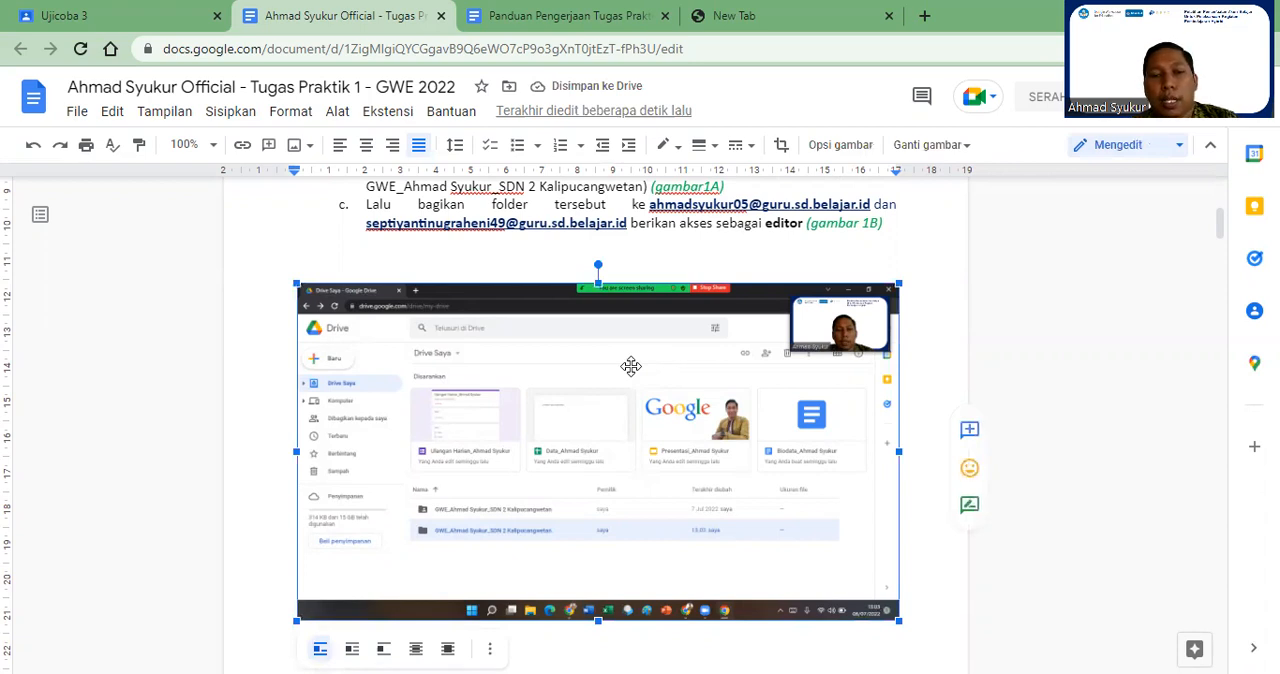
pyautogui.rightClick(631, 366)
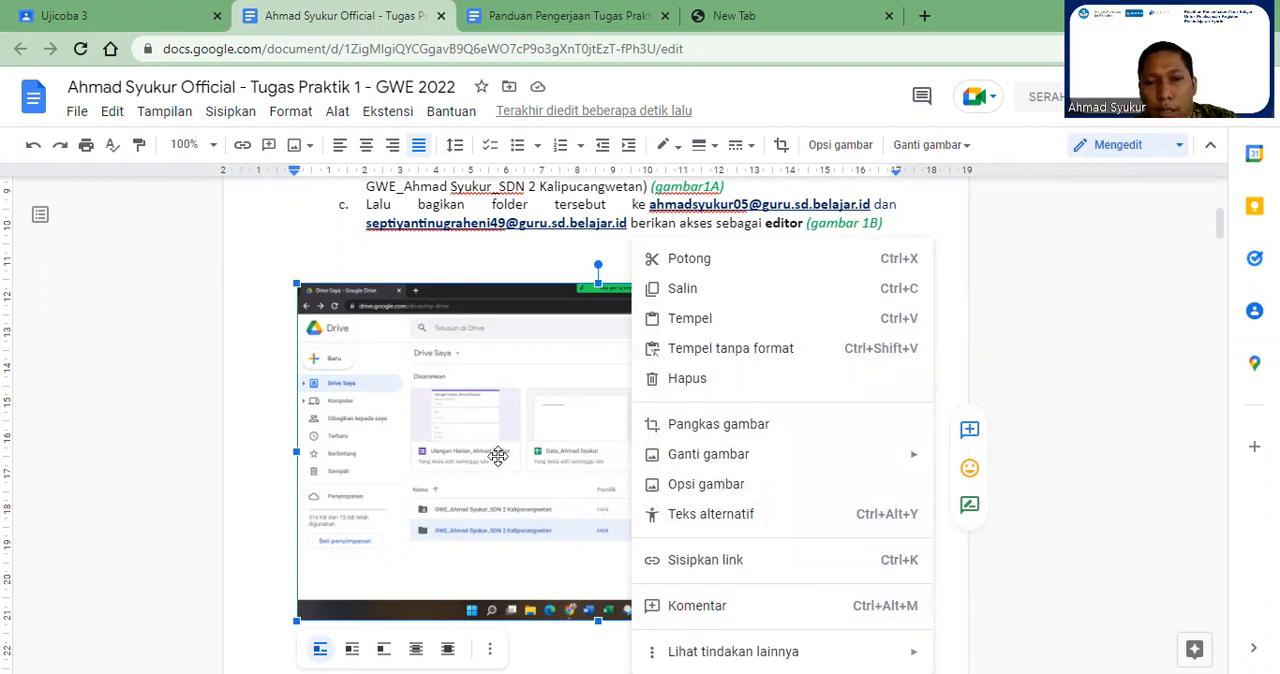
pyautogui.click(698, 432)
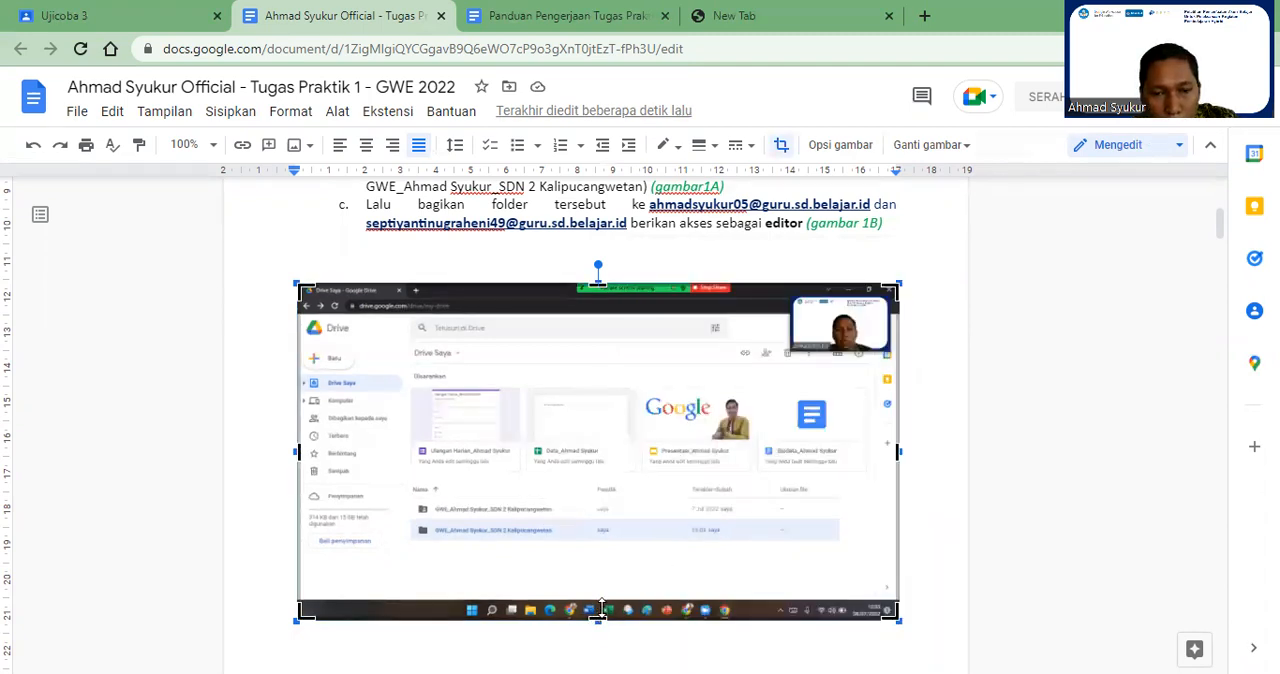
pyautogui.moveTo(595, 612); pyautogui.dragTo(607, 571)
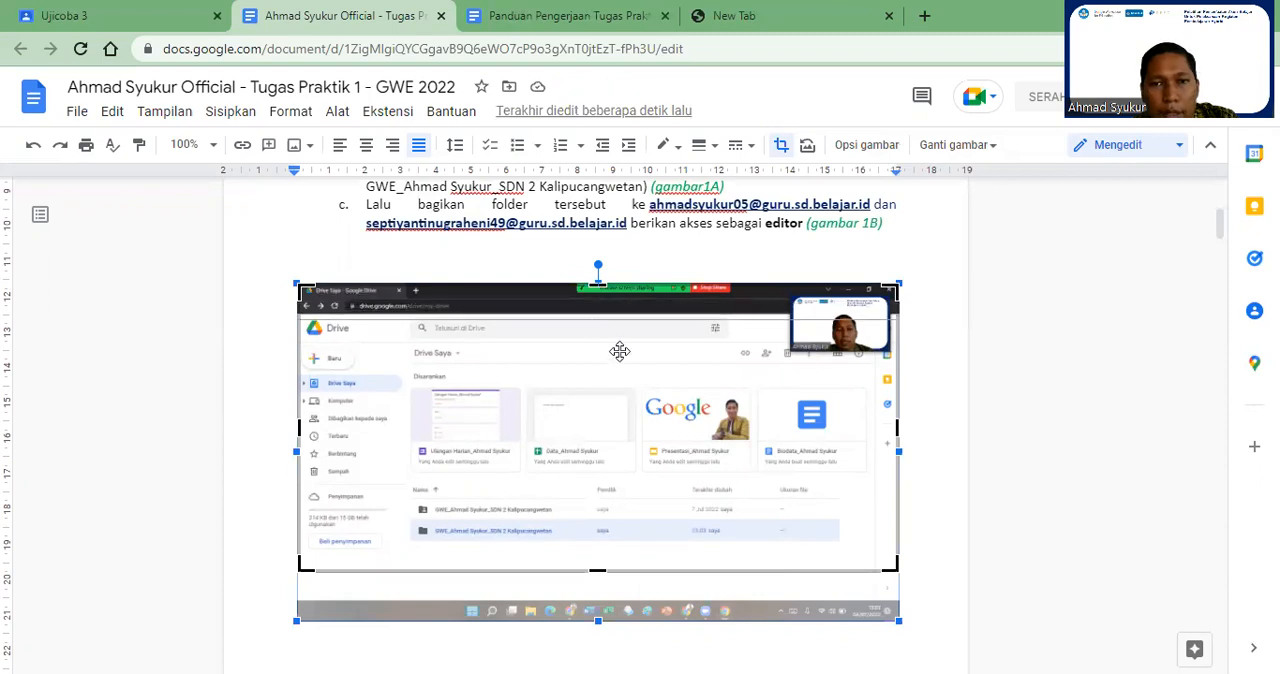
pyautogui.click(937, 431)
pyautogui.click(775, 438)
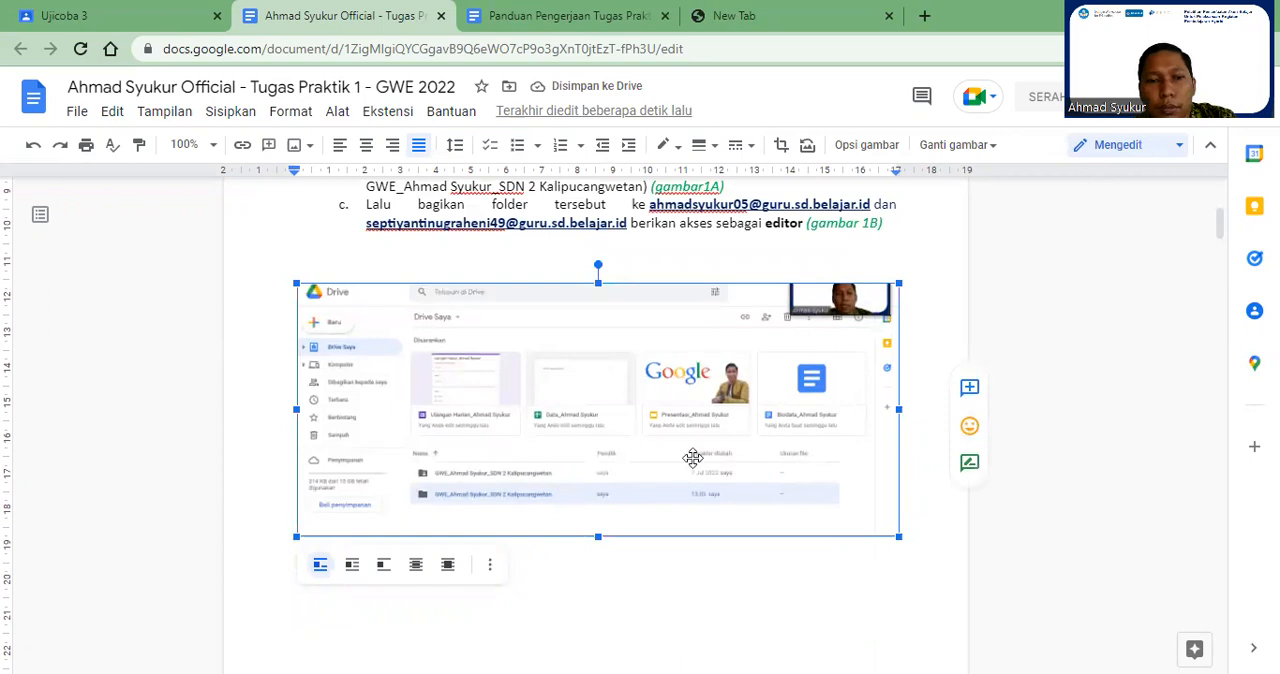
# Step: Look through the cropped screenshot's context options and adjustment settings, and deselect the image
pyautogui.rightClick(645, 381)
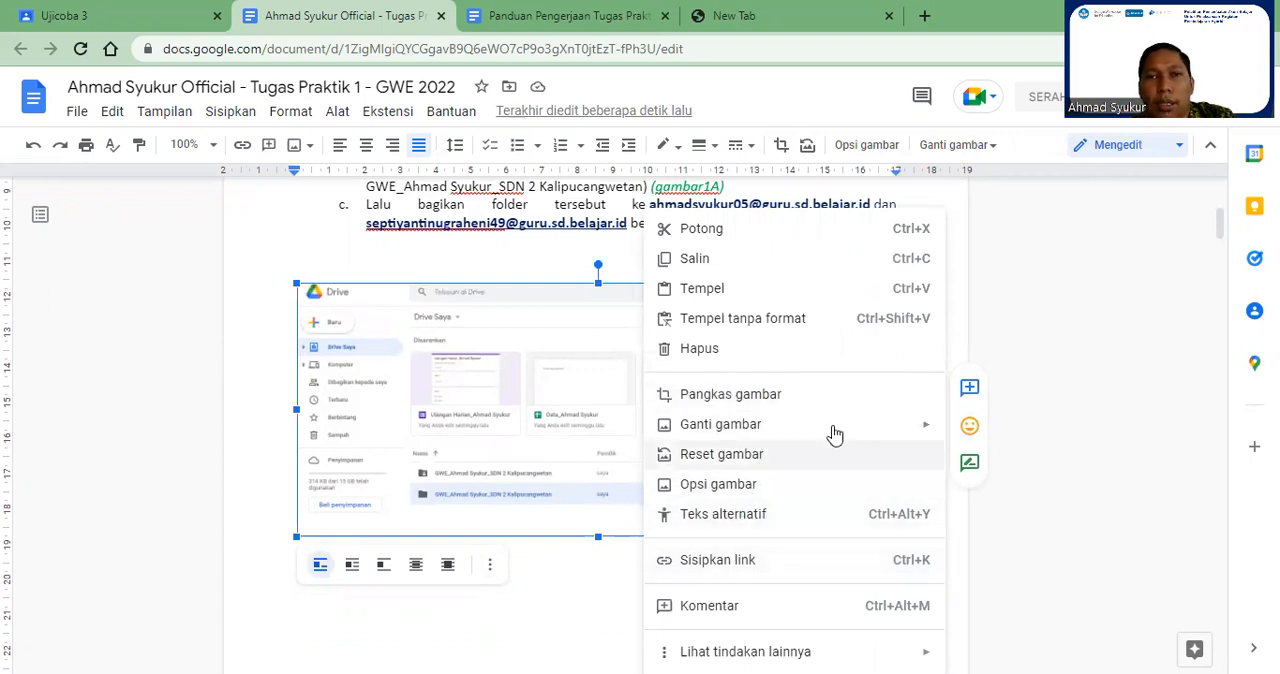
pyautogui.click(567, 326)
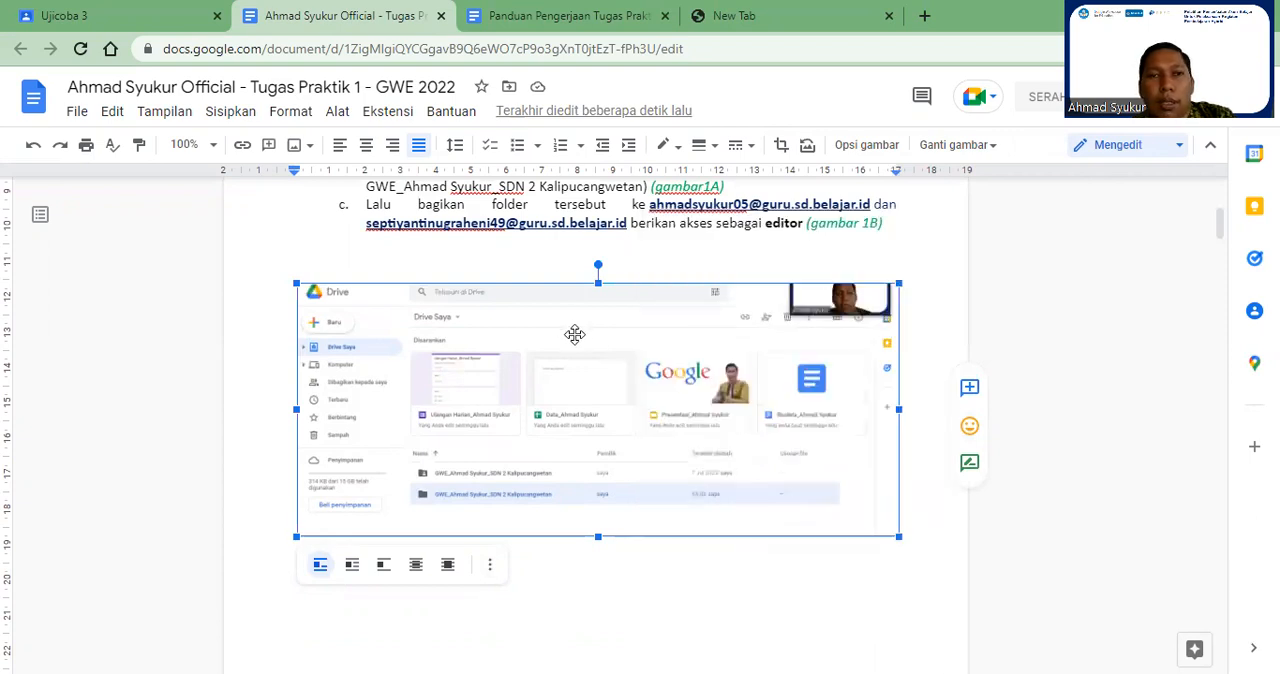
pyautogui.click(489, 566)
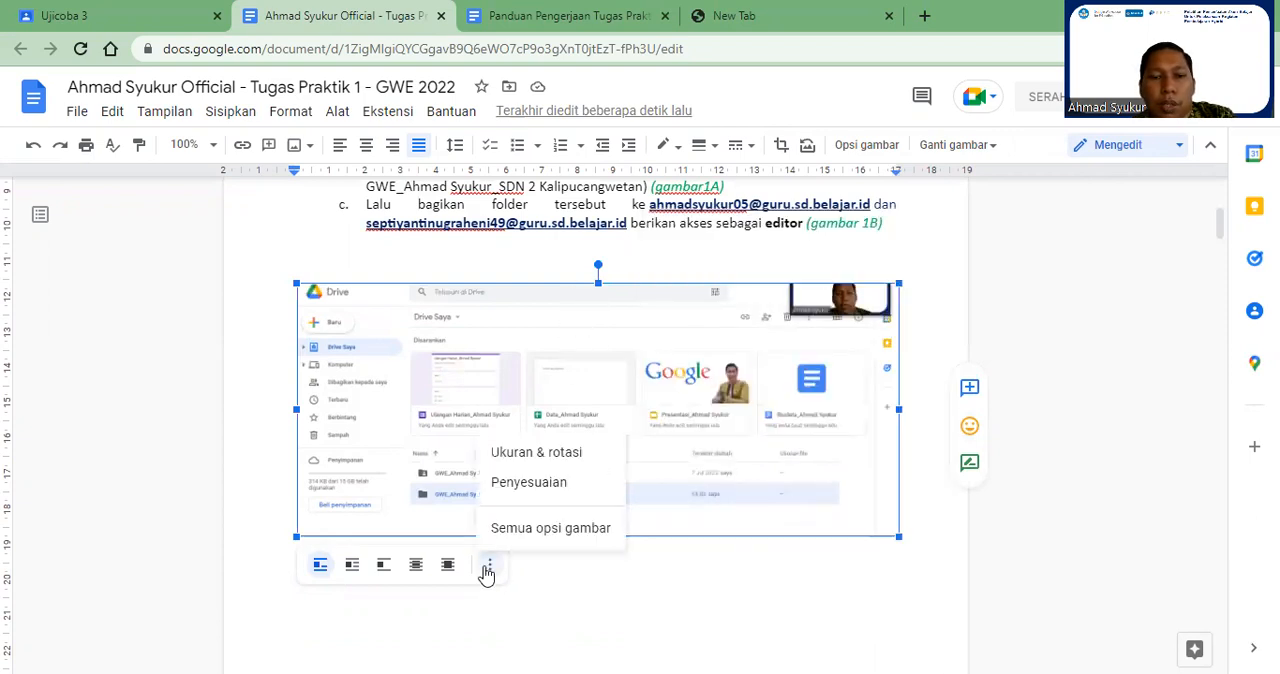
pyautogui.click(571, 488)
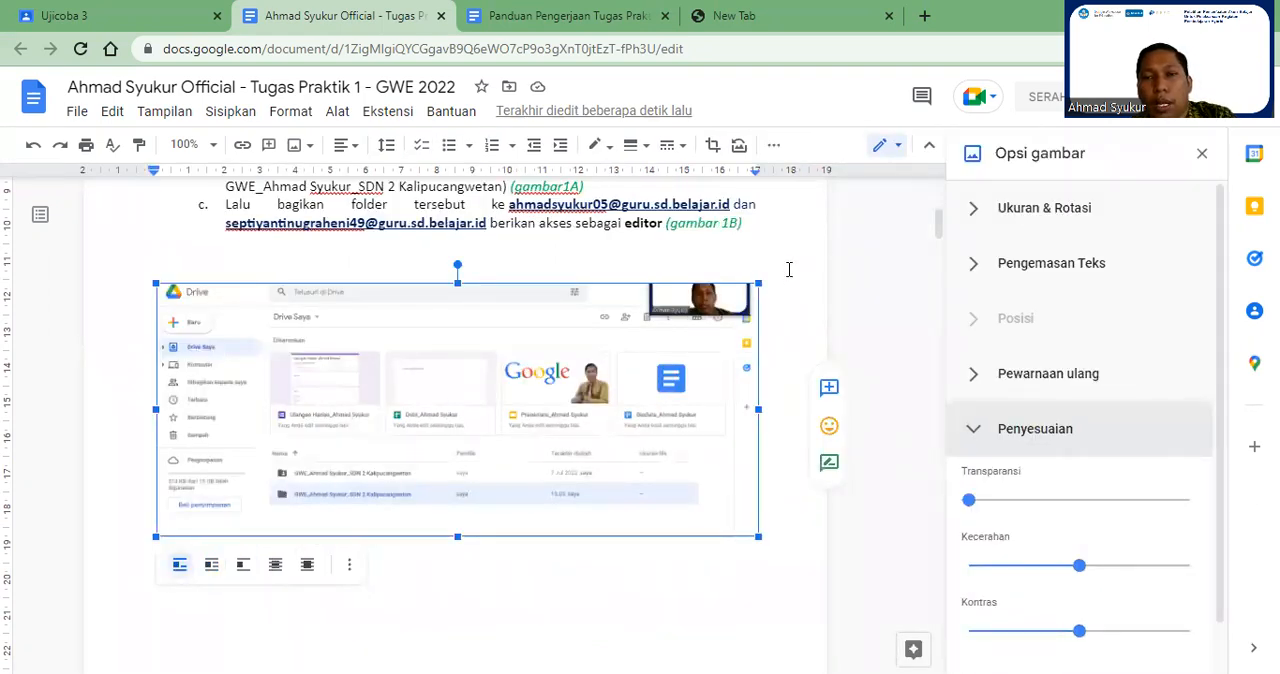
pyautogui.click(830, 344)
pyautogui.click(650, 365)
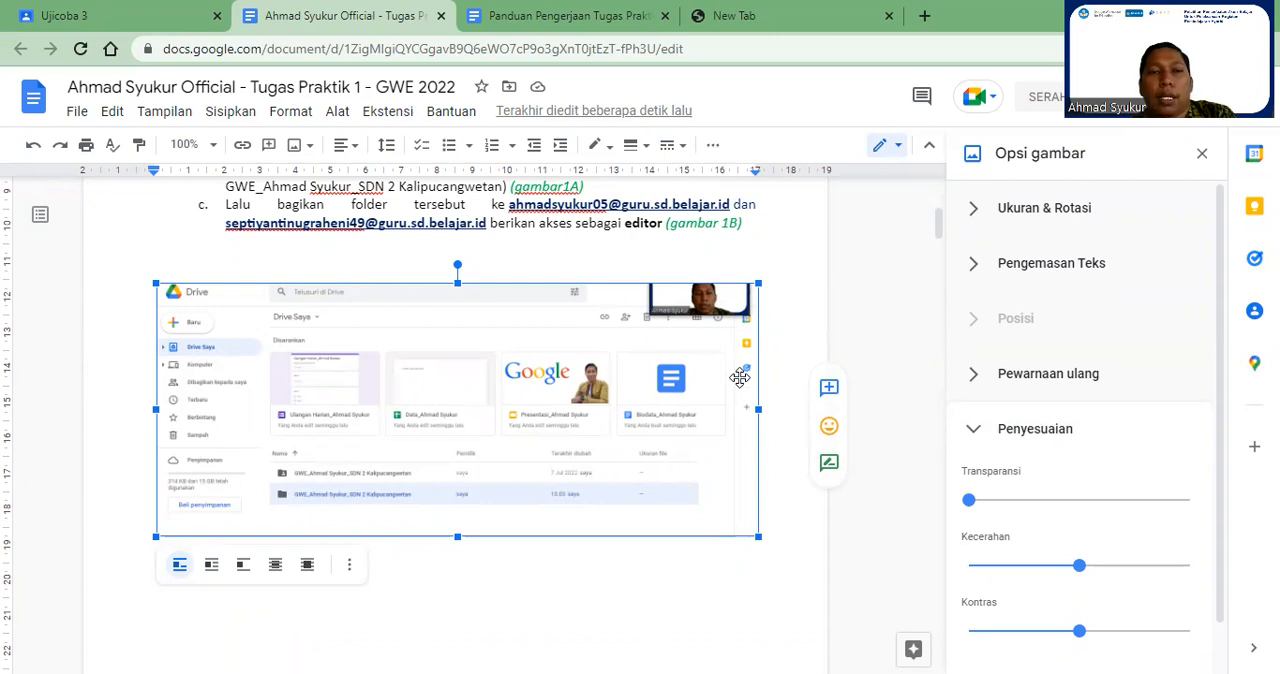
pyautogui.click(784, 316)
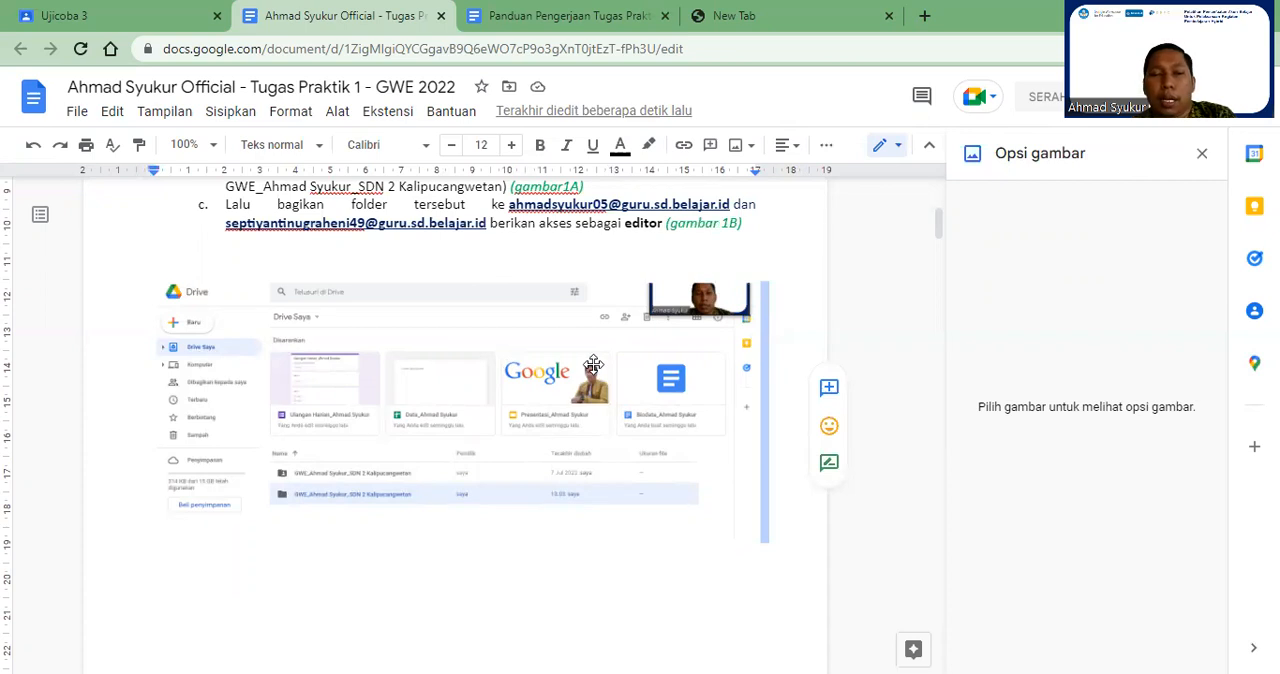
# Step: Close the Tugas Praktik 1 - GWE 2022 document and the guide document
pyautogui.click(440, 16)
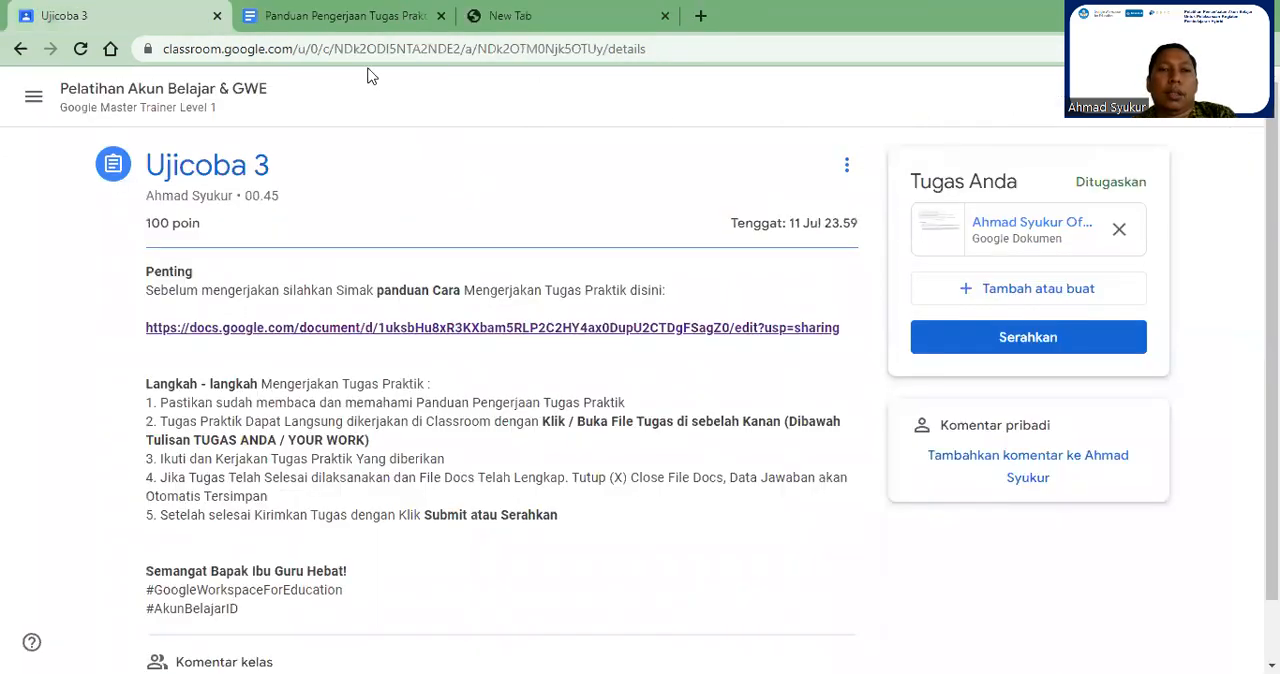
pyautogui.click(243, 10)
pyautogui.click(440, 16)
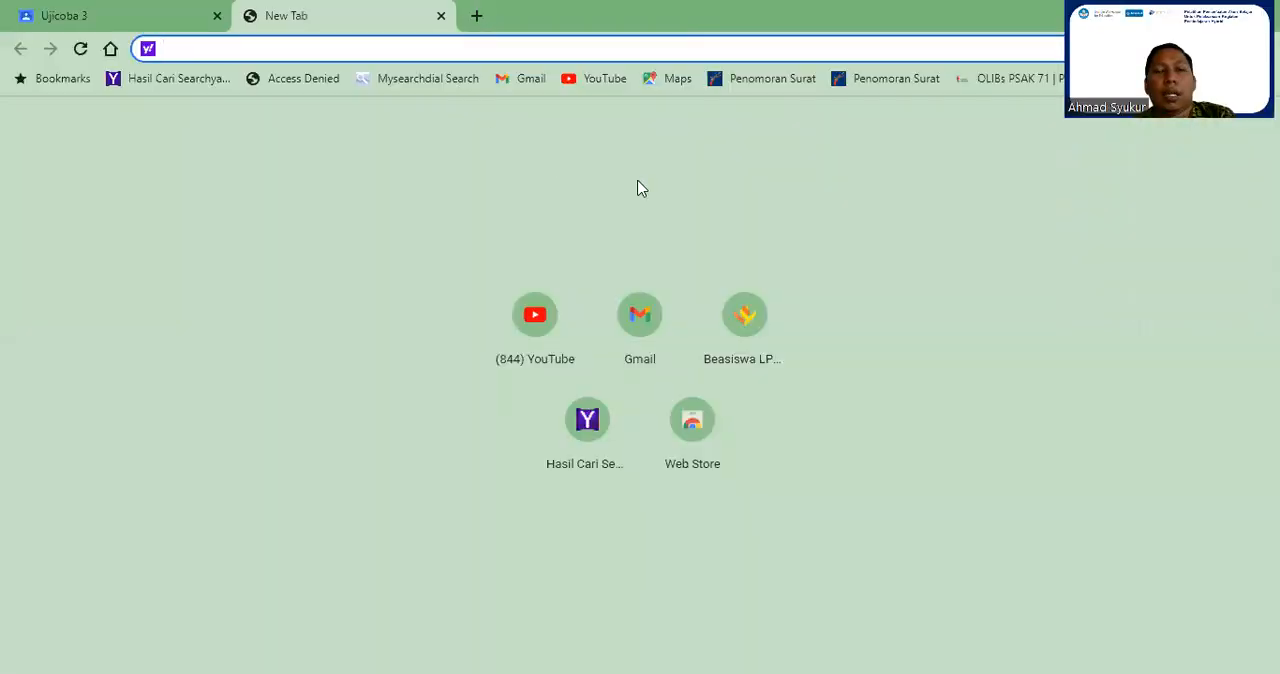
# Step: Reopen the attached Tugas Praktik 1 document from the Ujicoba 3 assignment and check the pasted Drive screenshot under the Google Drive task
pyautogui.click(108, 10)
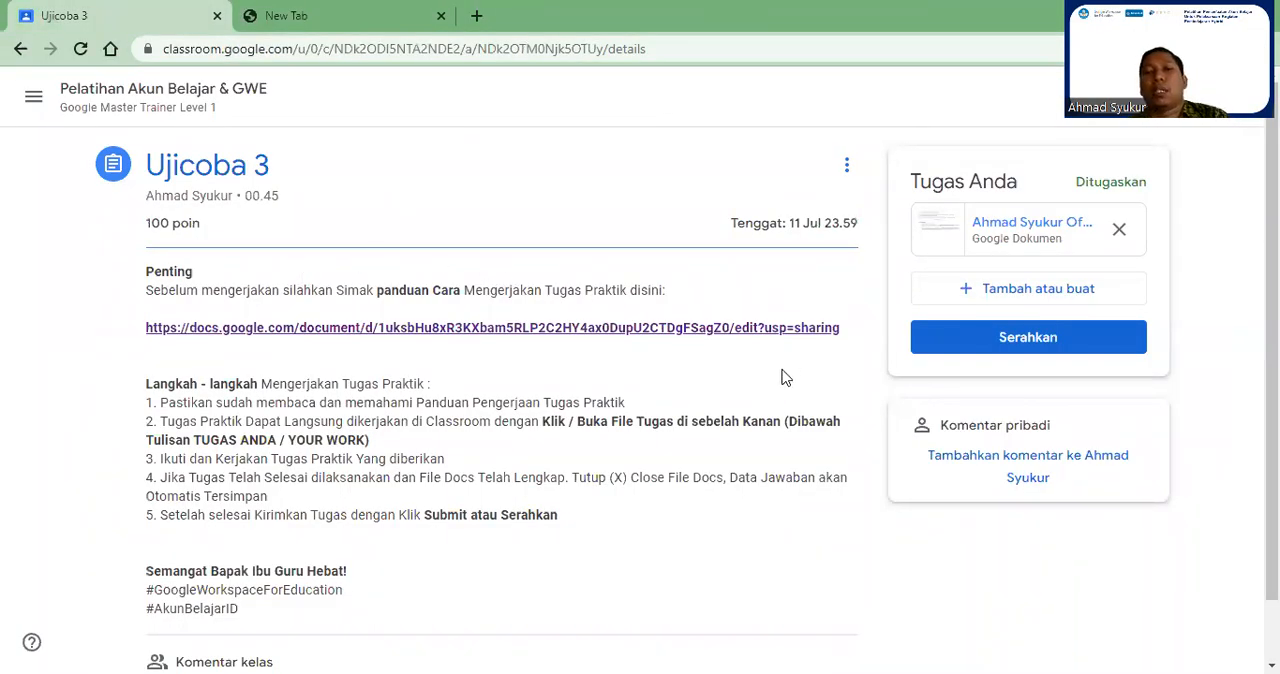
pyautogui.click(980, 225)
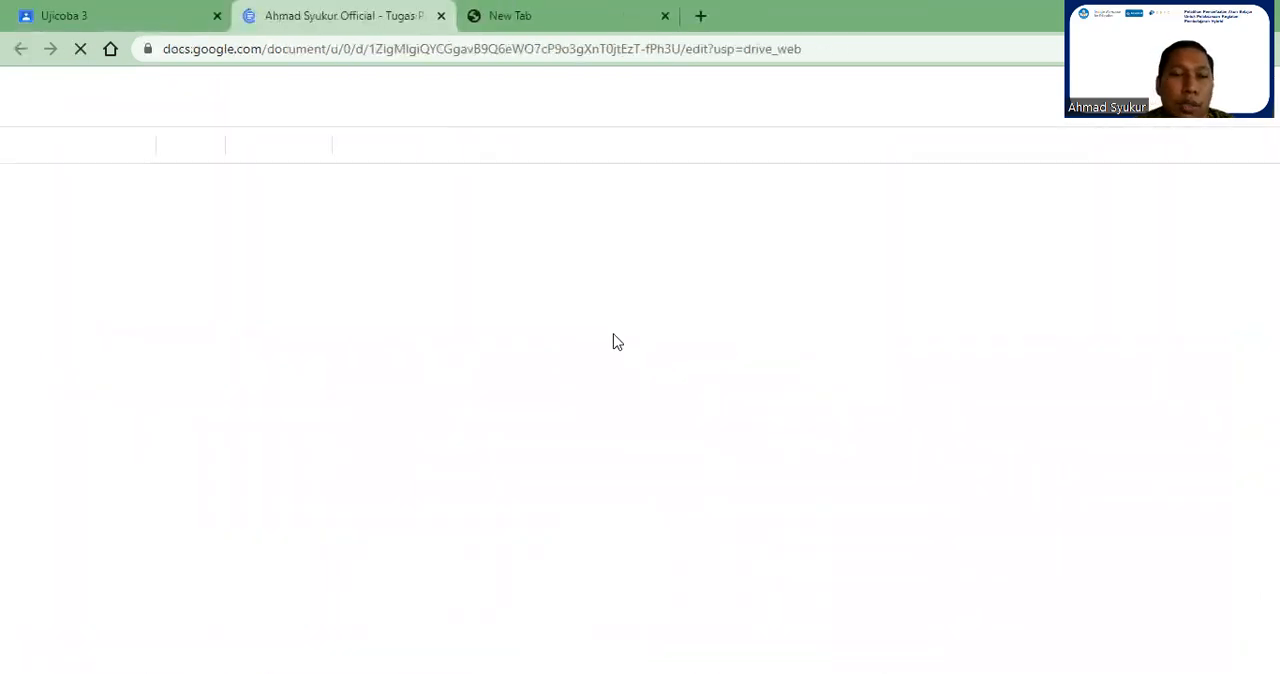
pyautogui.scroll(-3, 655, 372)
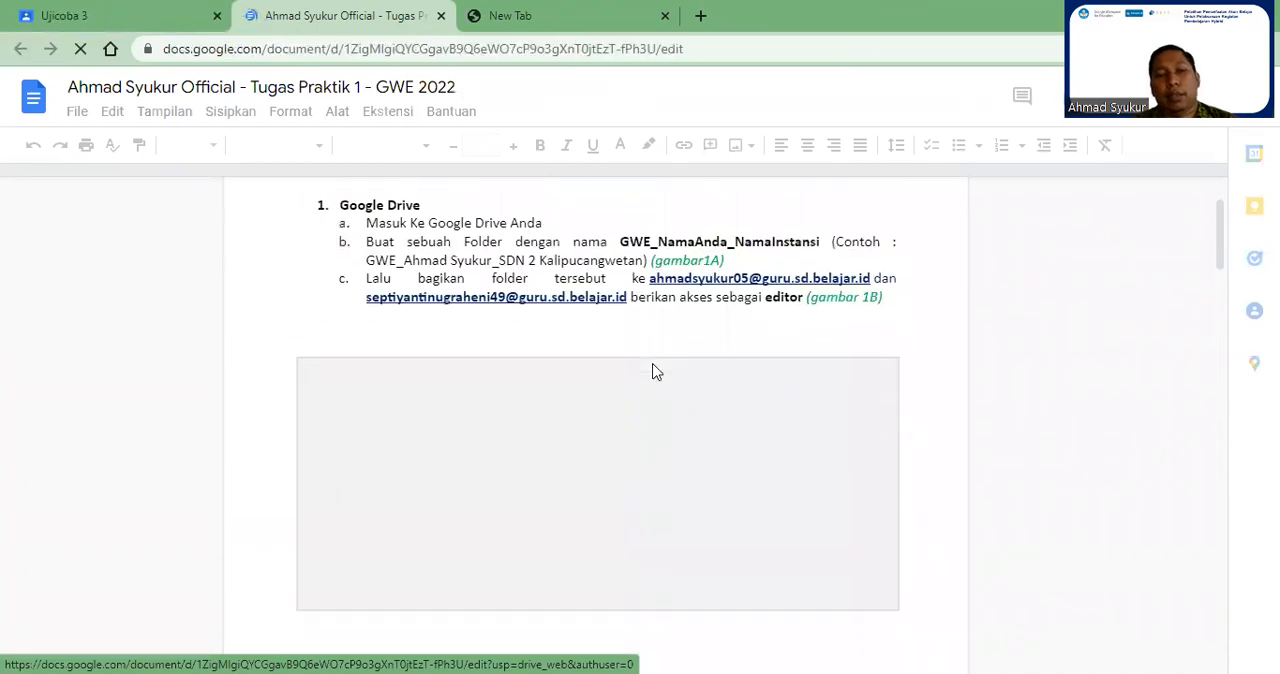
pyautogui.scroll(-2, 655, 372)
pyautogui.scroll(1, 660, 340)
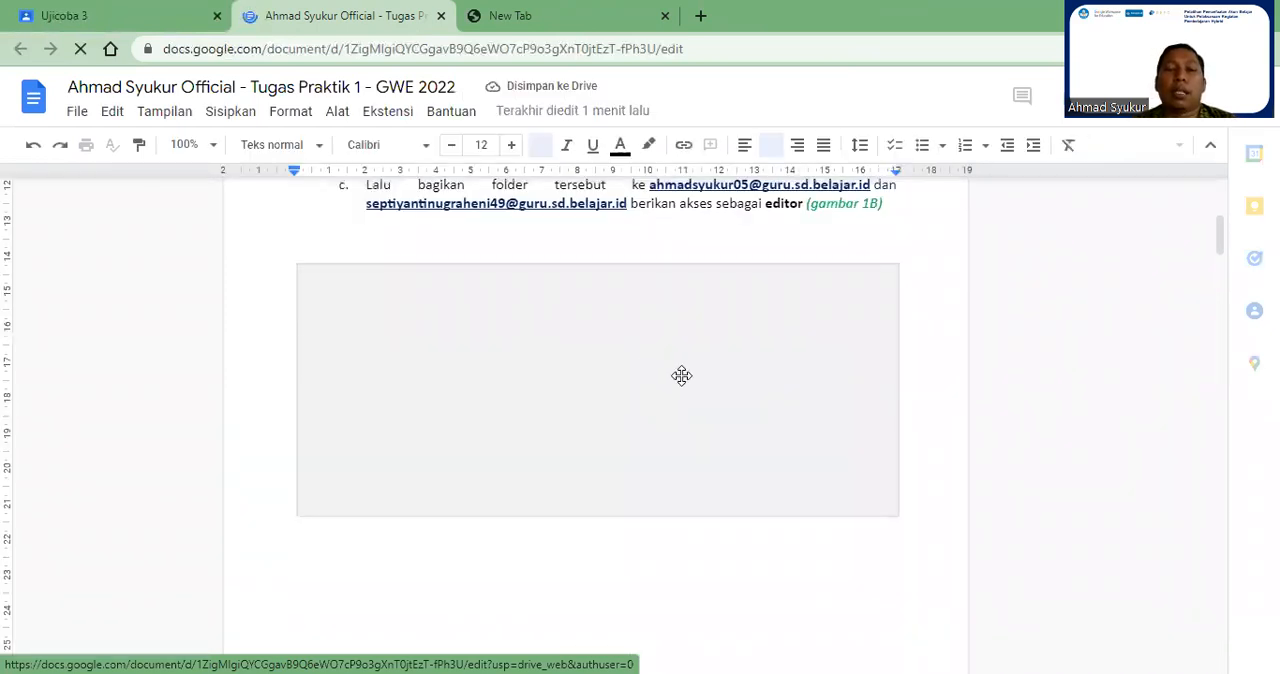
pyautogui.click(702, 356)
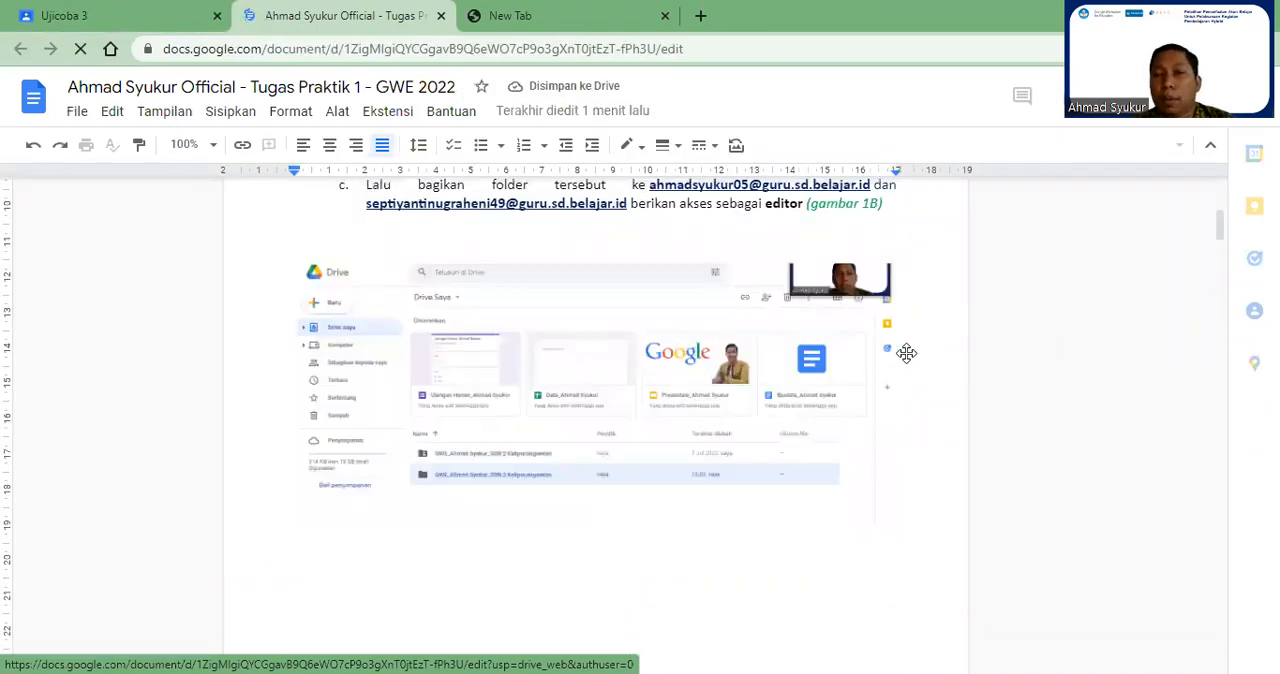
pyautogui.click(906, 350)
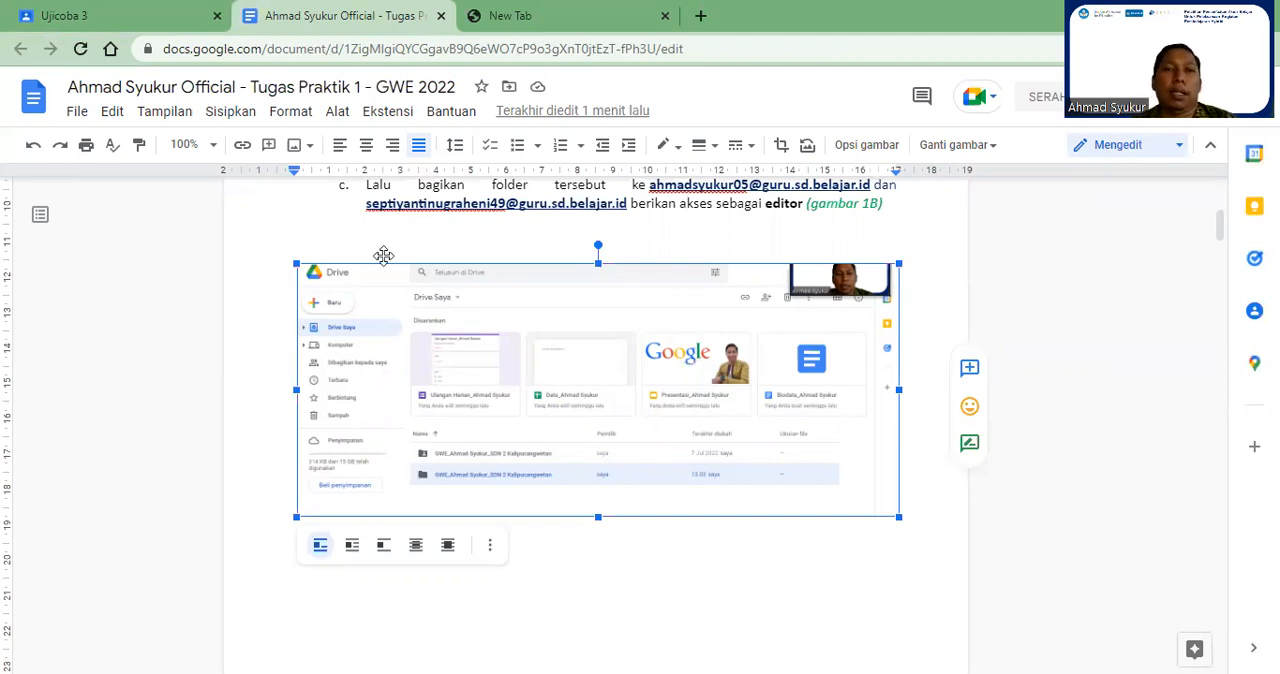
# Step: Close the document and submit the Ujicoba 3 assignment with the attached Tugas Praktik 1 - GWE 2022 file
pyautogui.hotkey('ctrl', 'w')
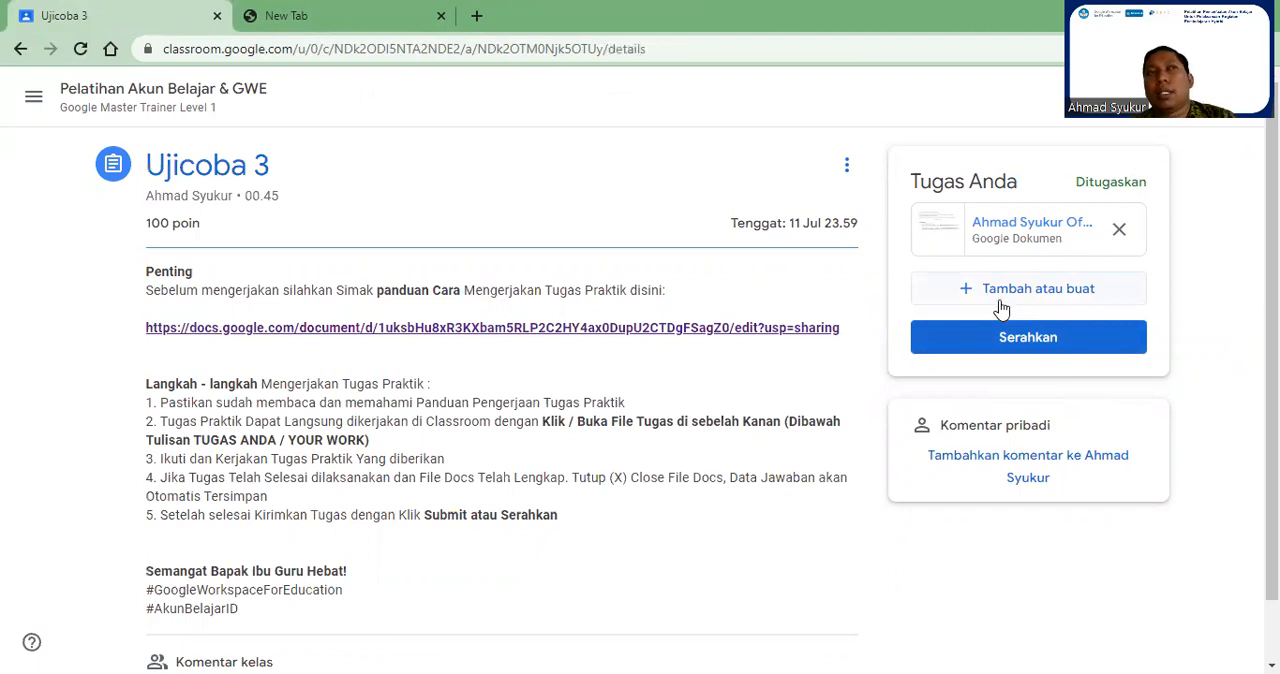
pyautogui.click(1044, 340)
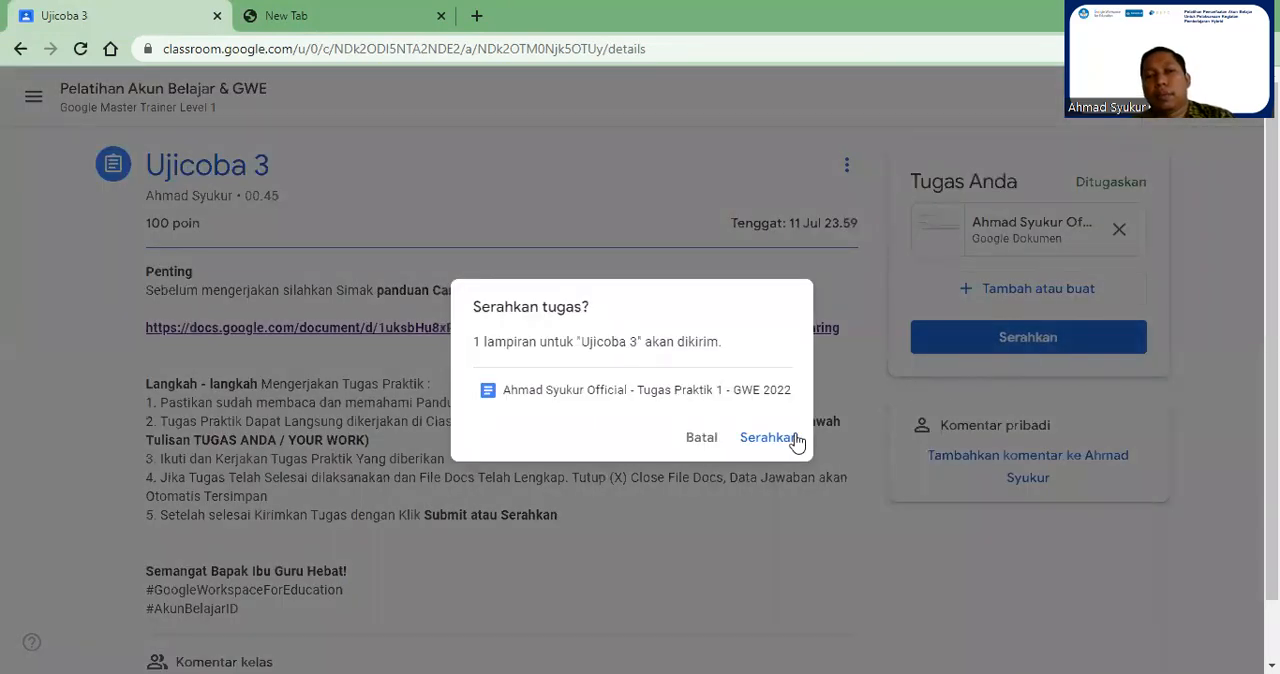
pyautogui.click(790, 440)
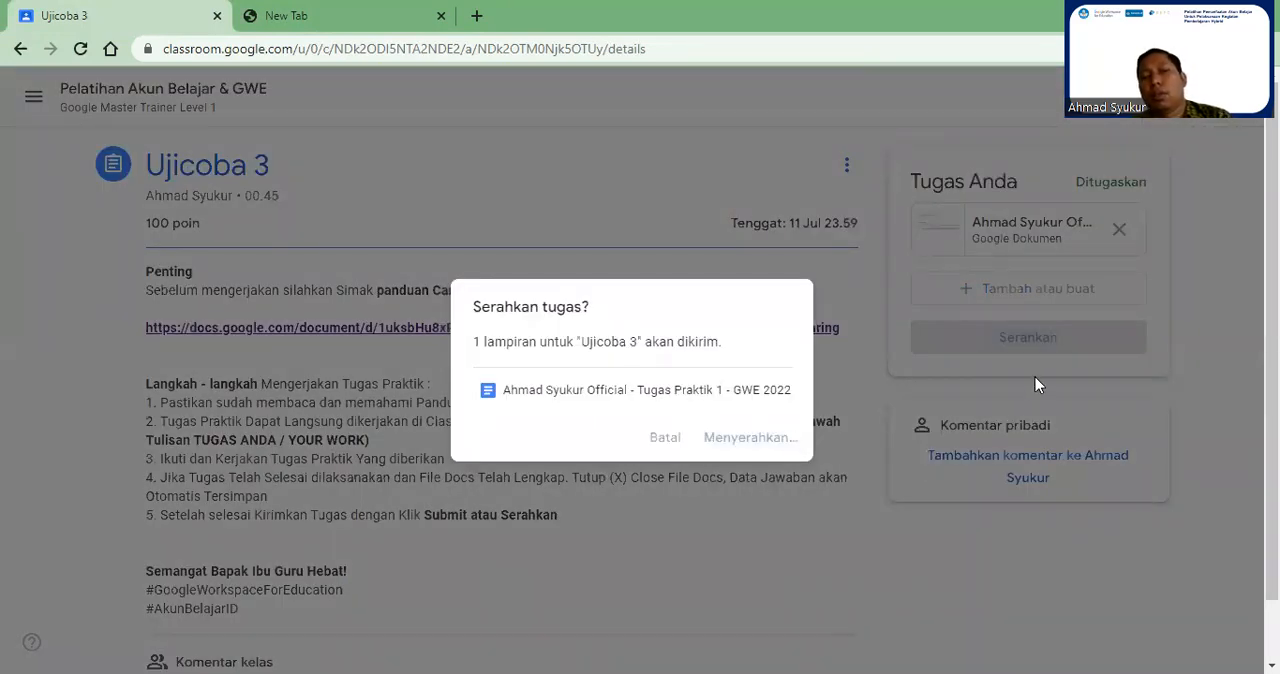